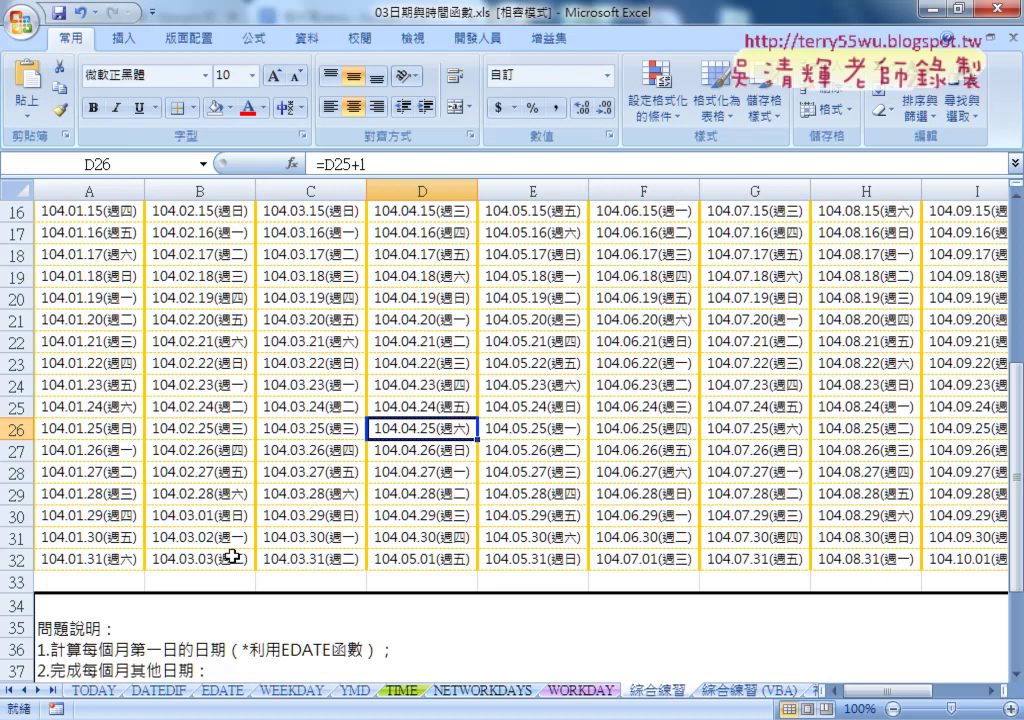
- Inspect February's last date cells at the bottom of column B
click(205, 558)
drag(203, 516, 203, 556)
scroll(218, 558, up, 5)
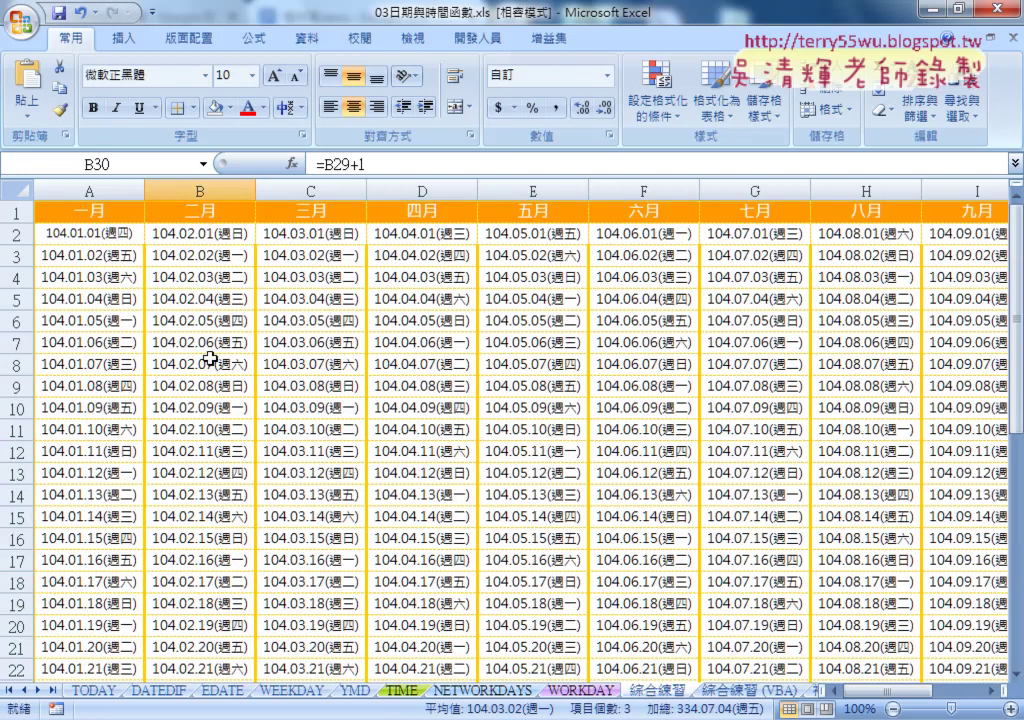
- Select cell A3 and highlight the A2+1 part of its formula in the formula bar
click(91, 252)
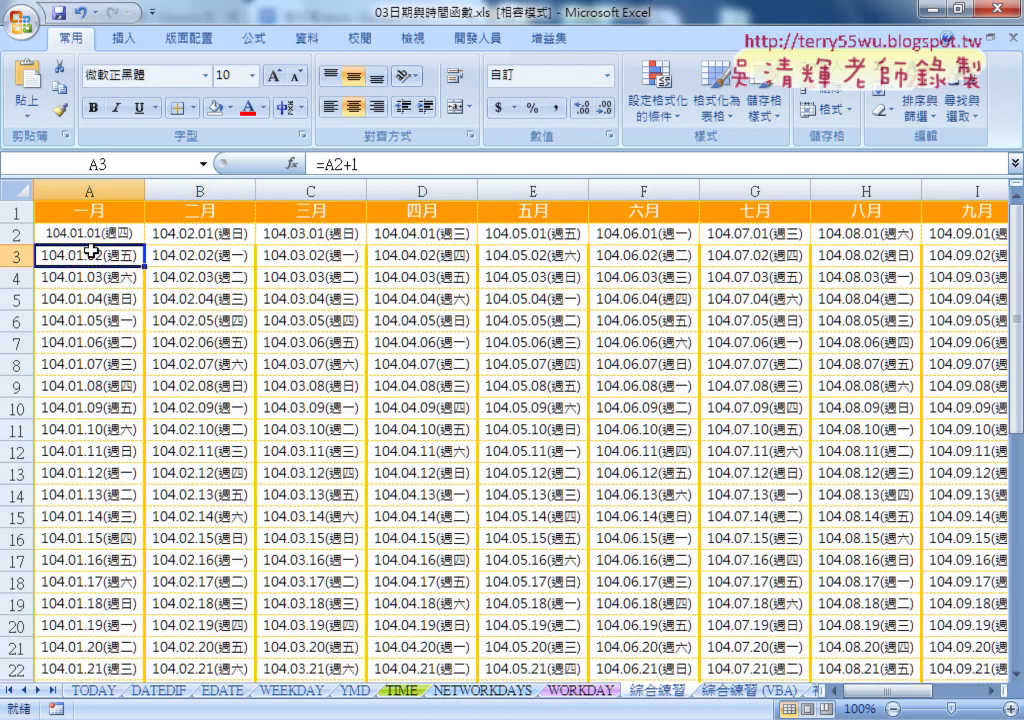
click(330, 162)
drag(326, 162, 360, 162)
- Cut A2+1 from A3's formula and insert an empty IF function from the Logical category
right_click(346, 164)
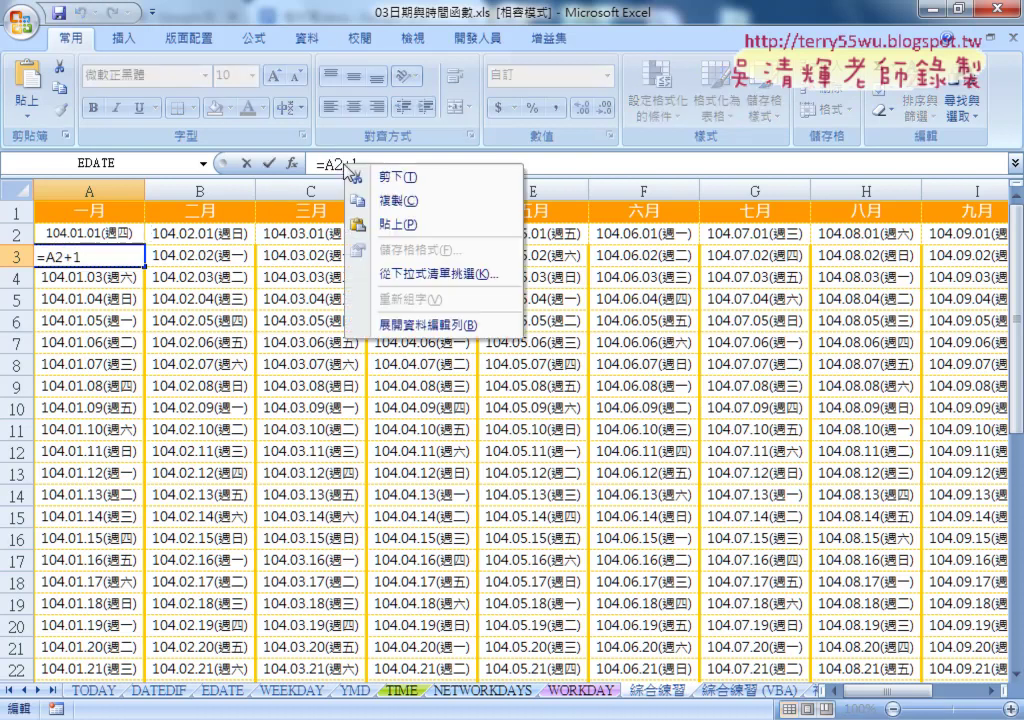
click(386, 178)
click(292, 162)
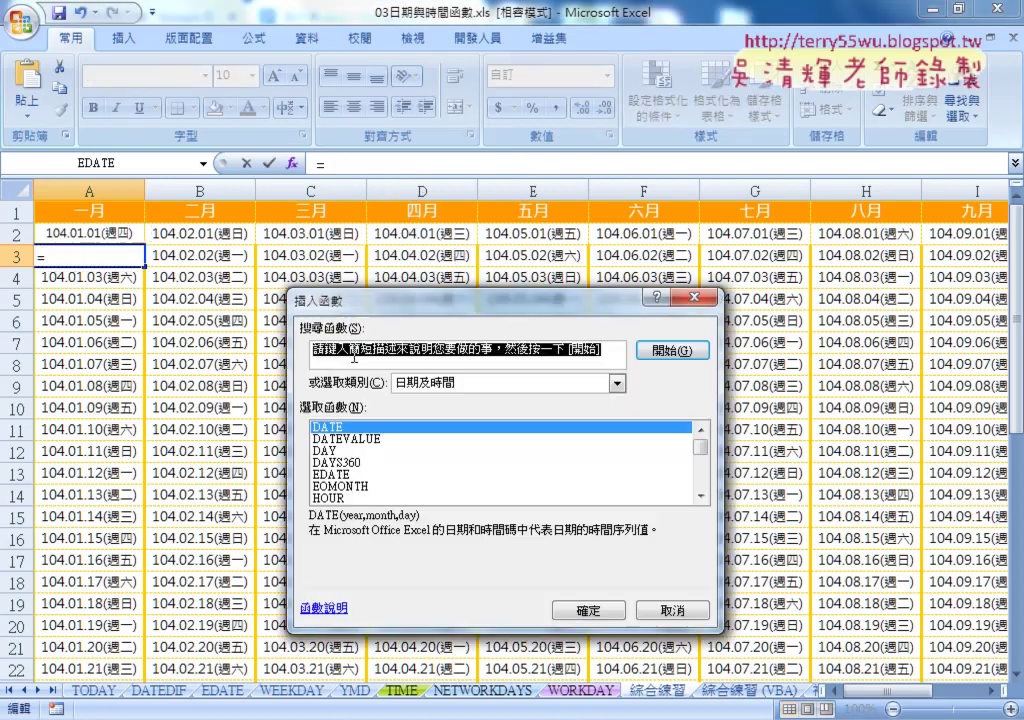
click(427, 394)
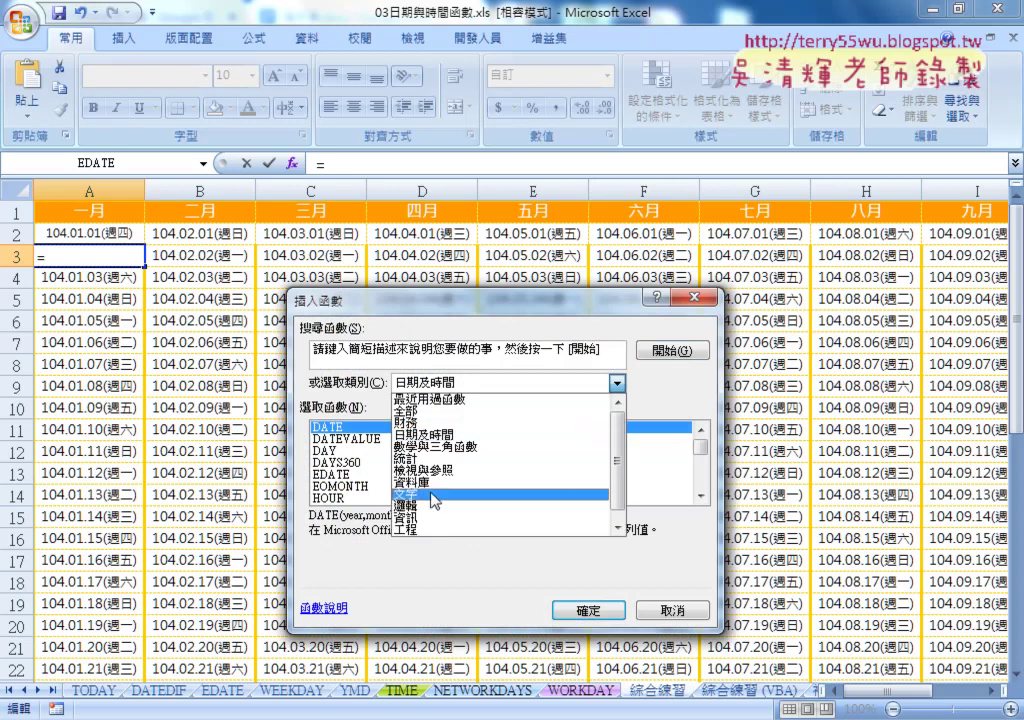
click(397, 492)
double_click(333, 451)
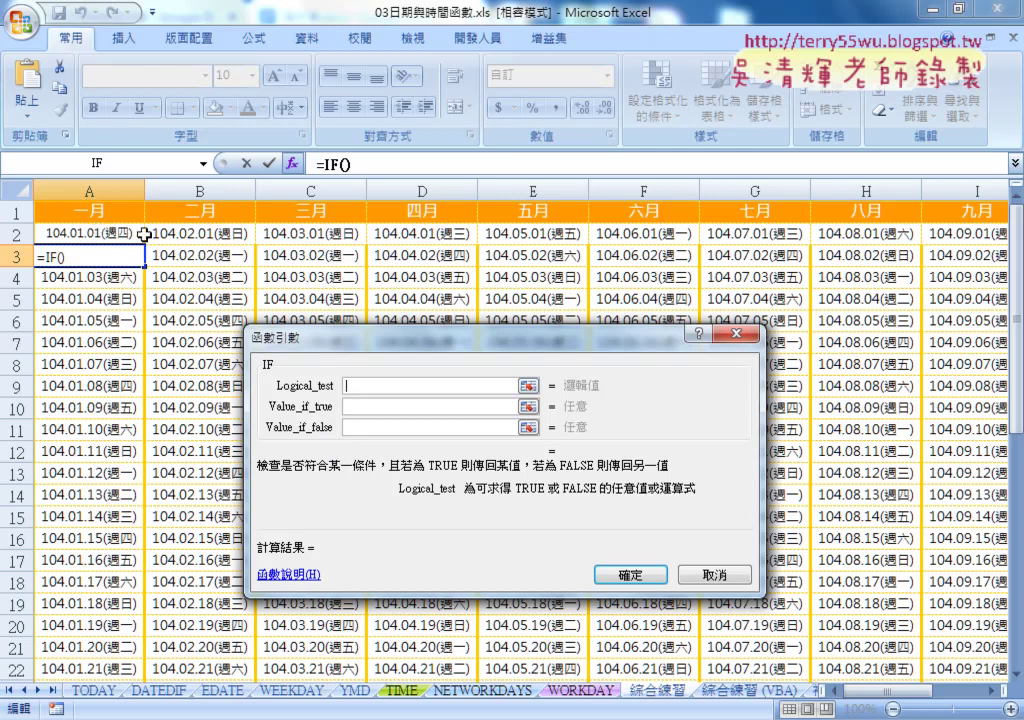
- Enter the IF logical test month(A2)<>month(A2+1), reusing a copied month(A2)
text(mony)
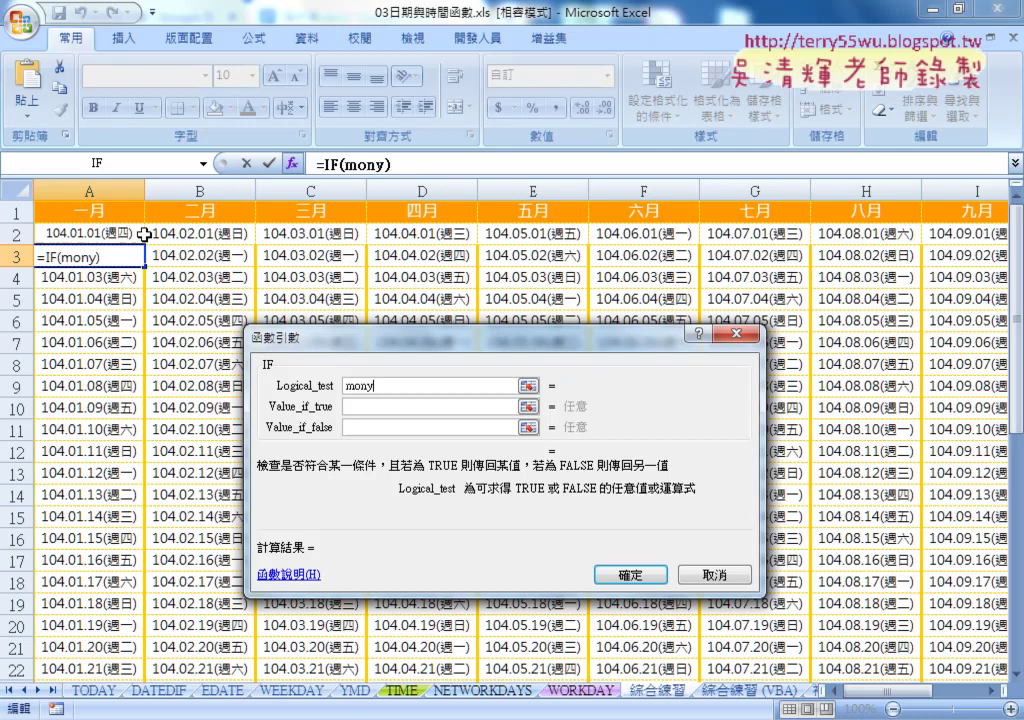
text(h)
key(BackSpace)
text(th)
text(()
text(A2)
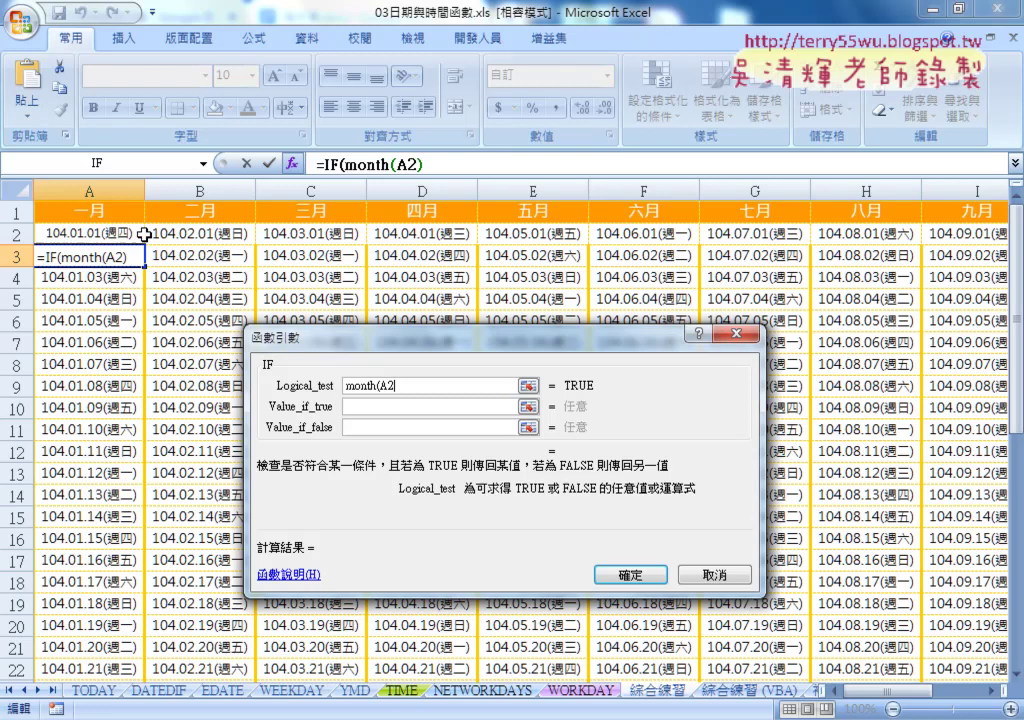
text())
text(<>)
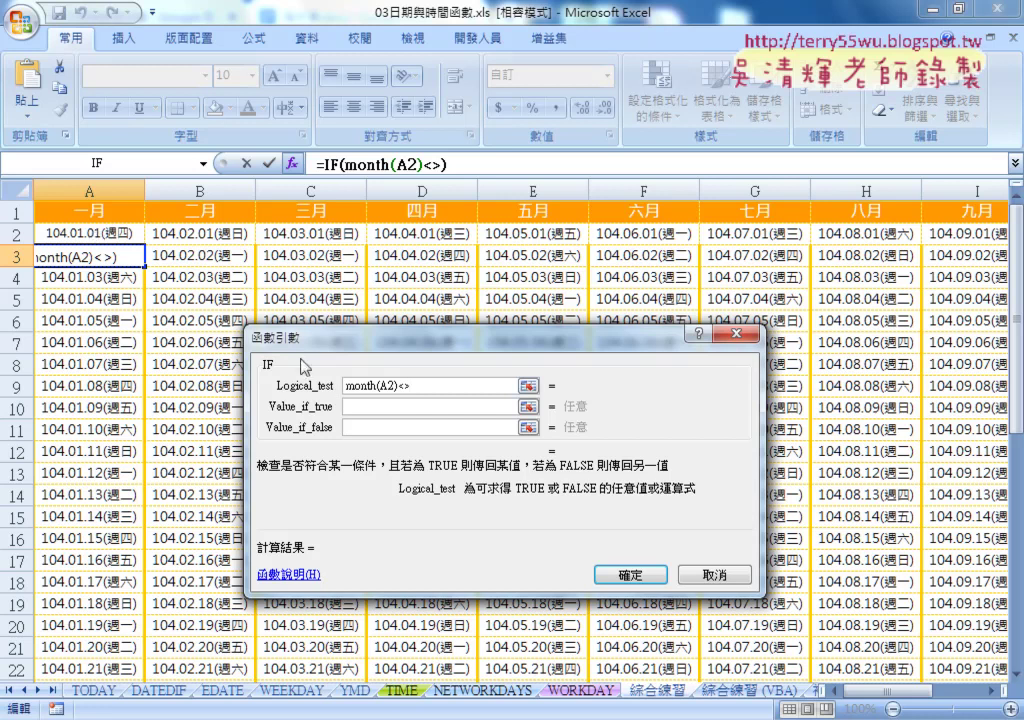
drag(401, 385, 345, 387)
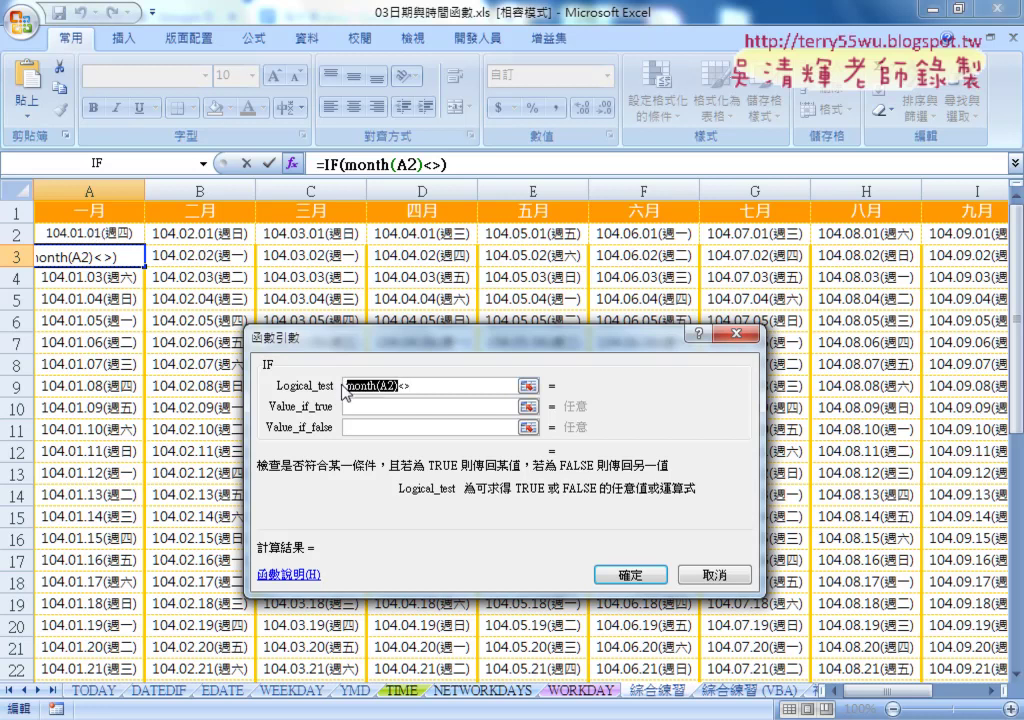
key(ctrl+c)
click(487, 386)
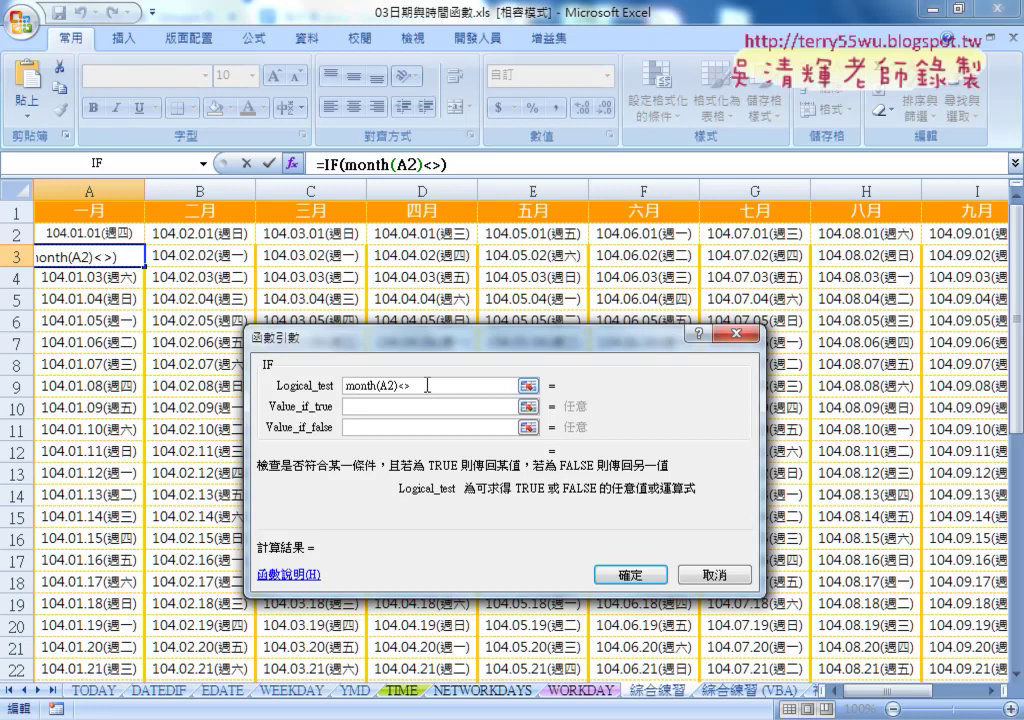
key(ctrl+v)
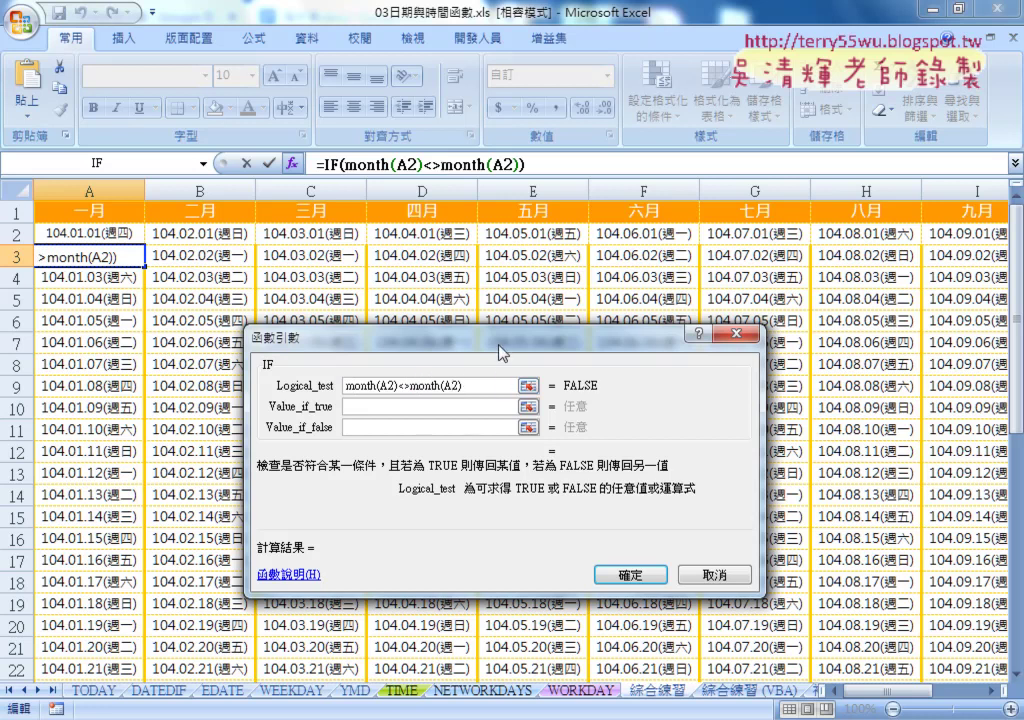
text(+)
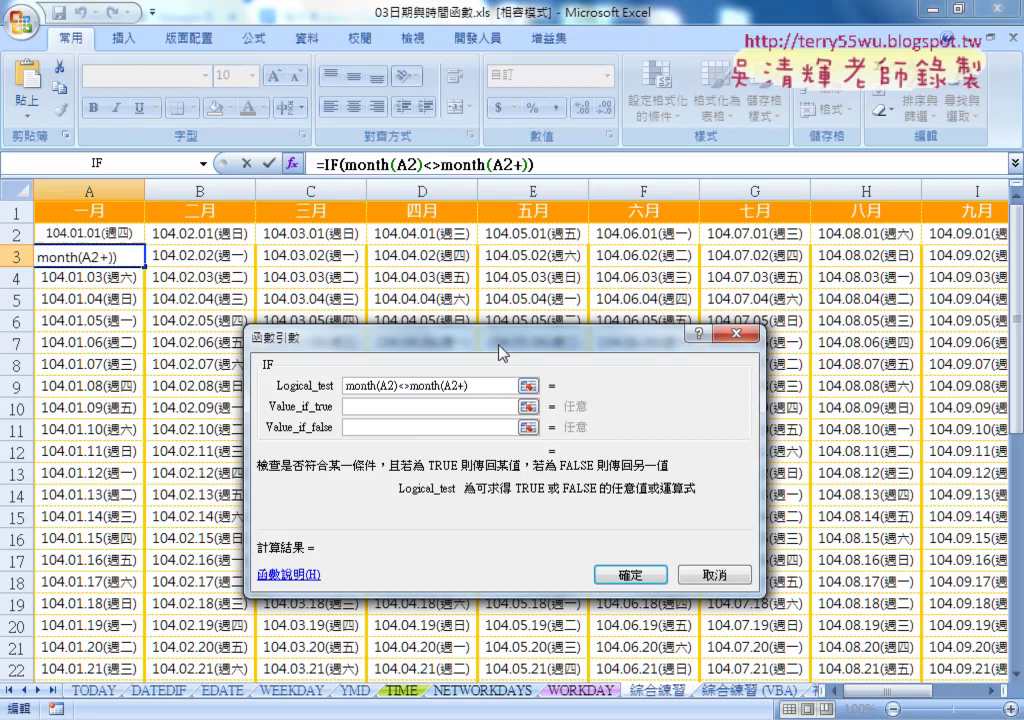
text(1)
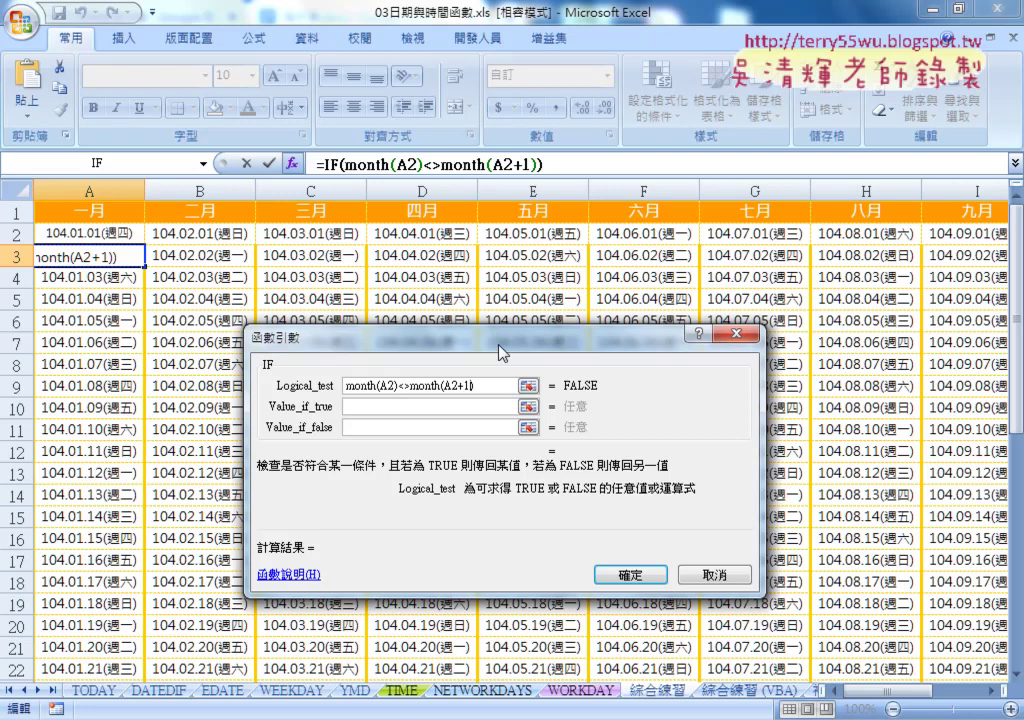
- Give IF "" as value-if-true and A2+1 as value-if-false, then fill A3 down to row 32
click(447, 408)
text(")
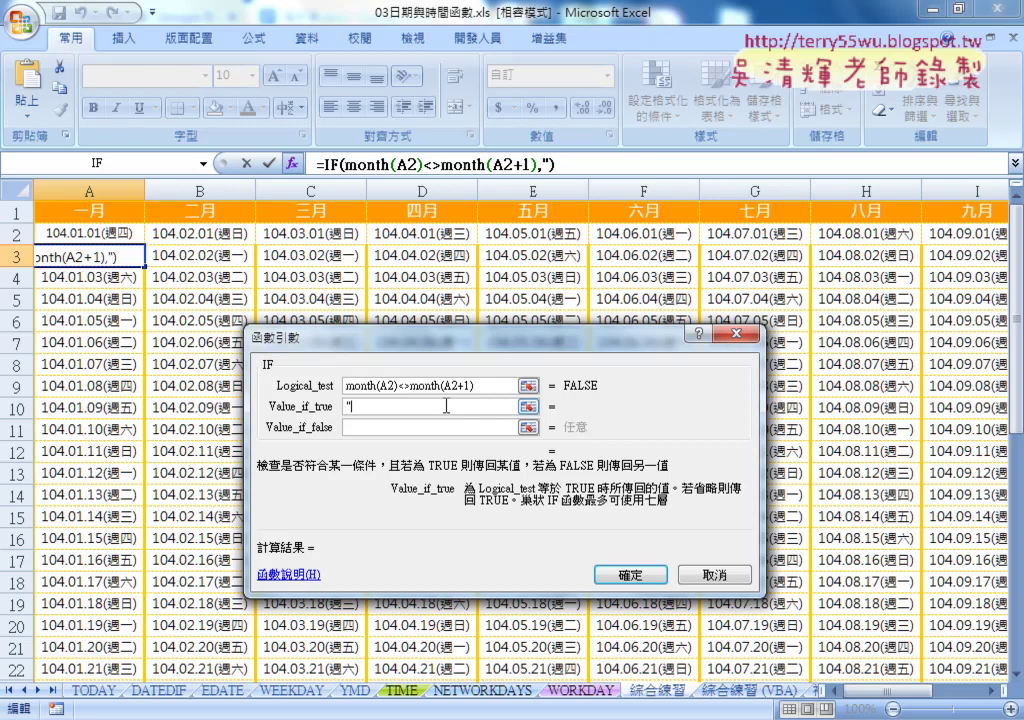
text(")
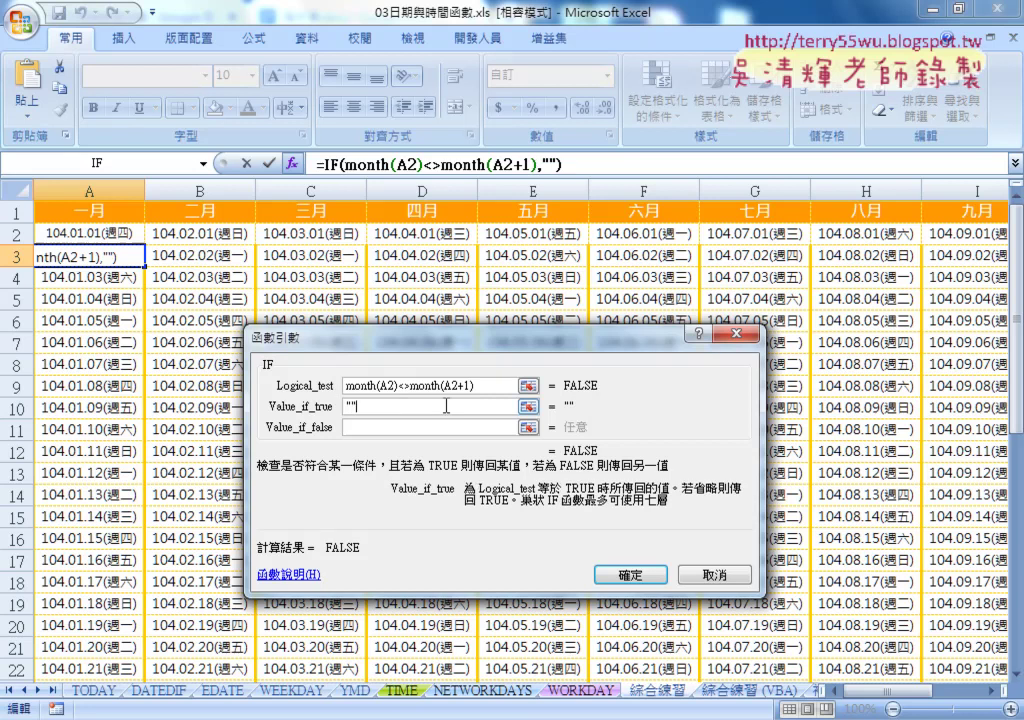
key(Tab)
text(A)
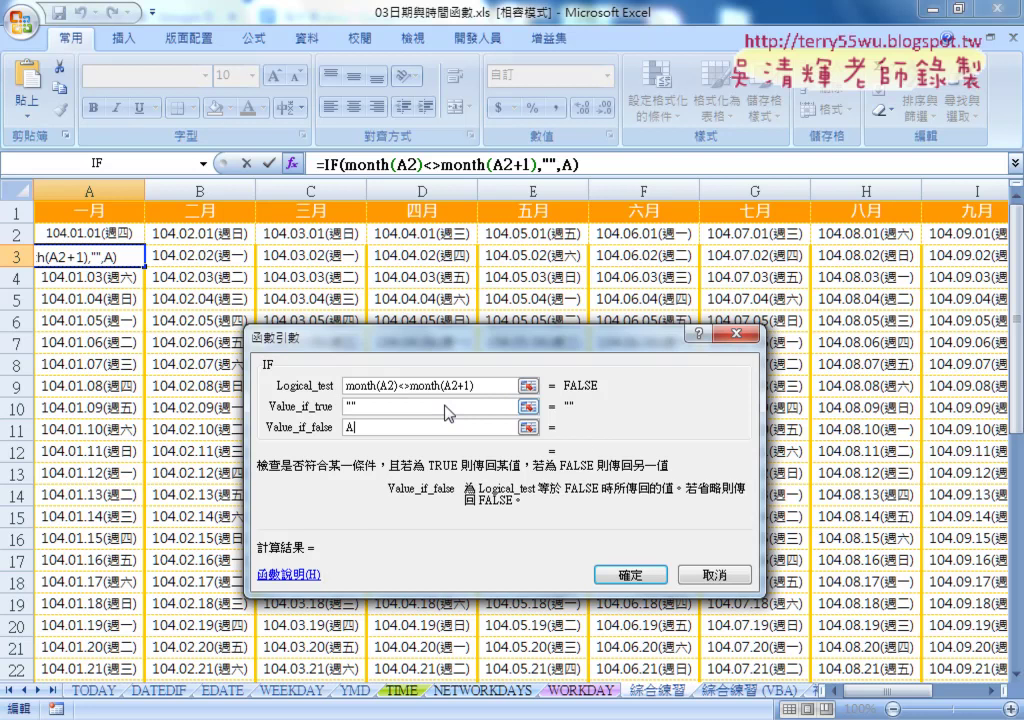
text(2+)
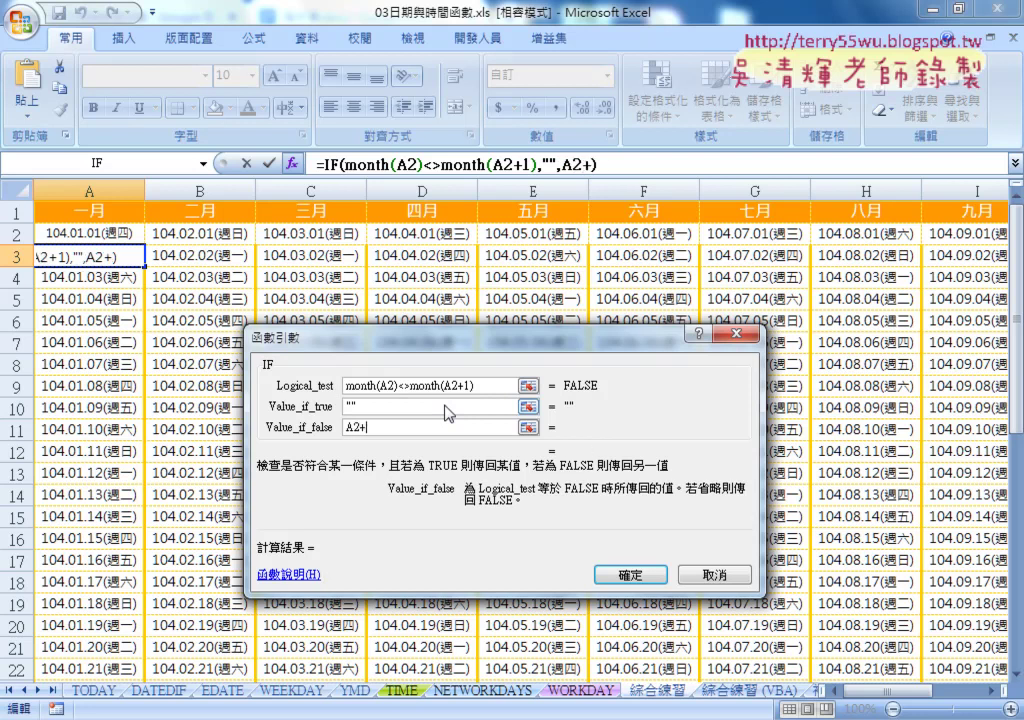
text(1)
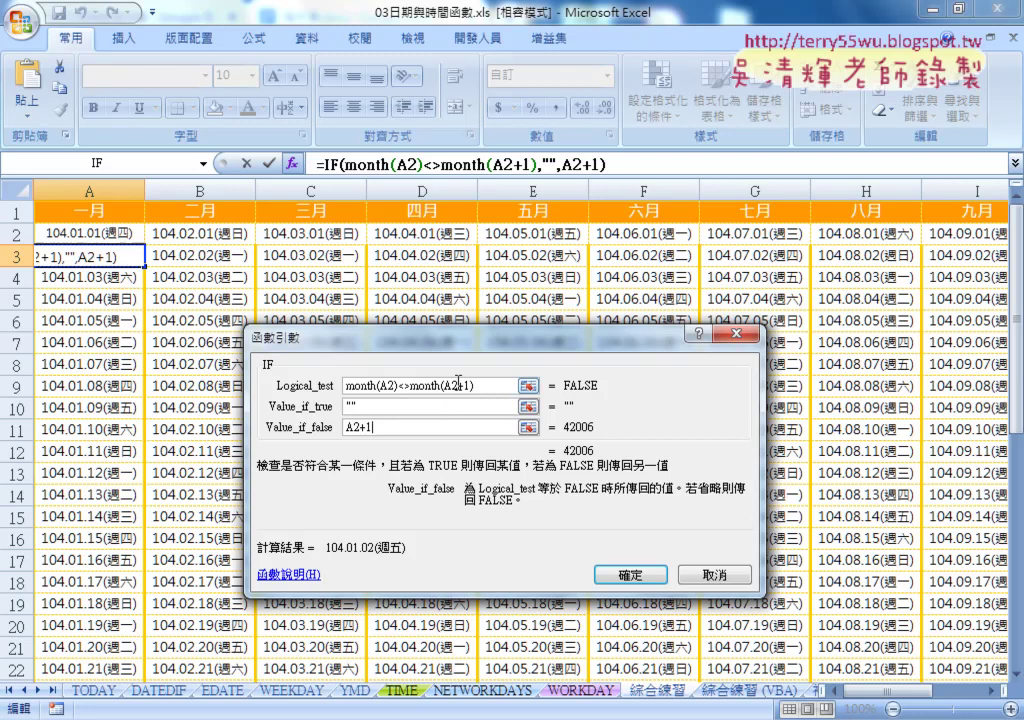
drag(458, 386, 468, 386)
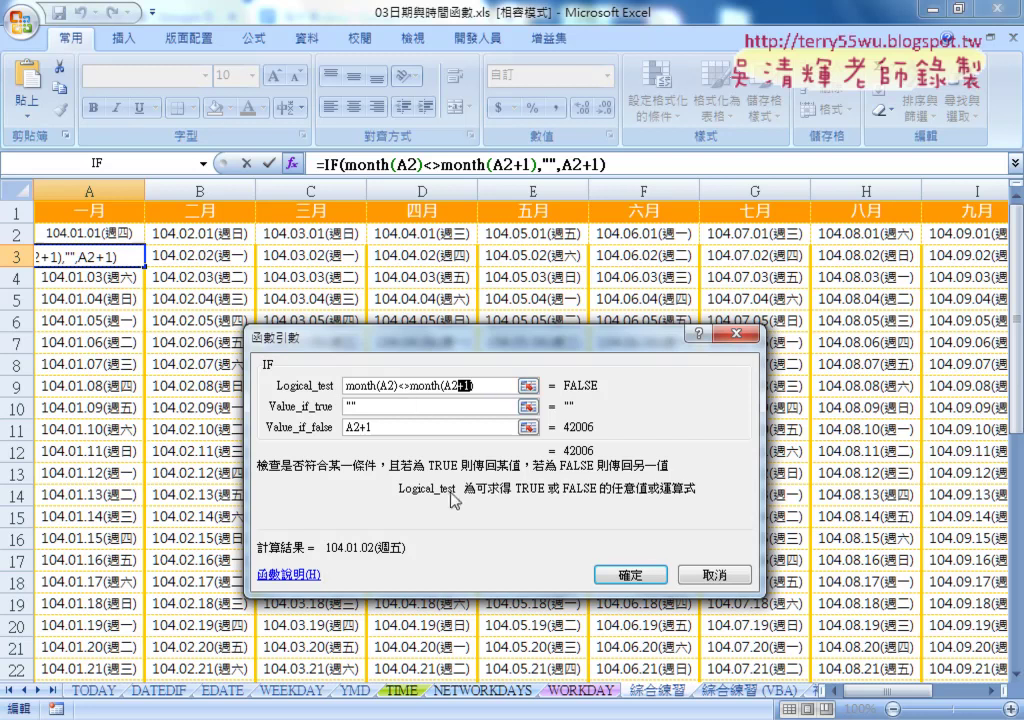
click(629, 574)
mouse_move(145, 266)
mouse_down()
mouse_move(138, 672)
mouse_move(145, 571)
mouse_move(468, 572)
mouse_up()
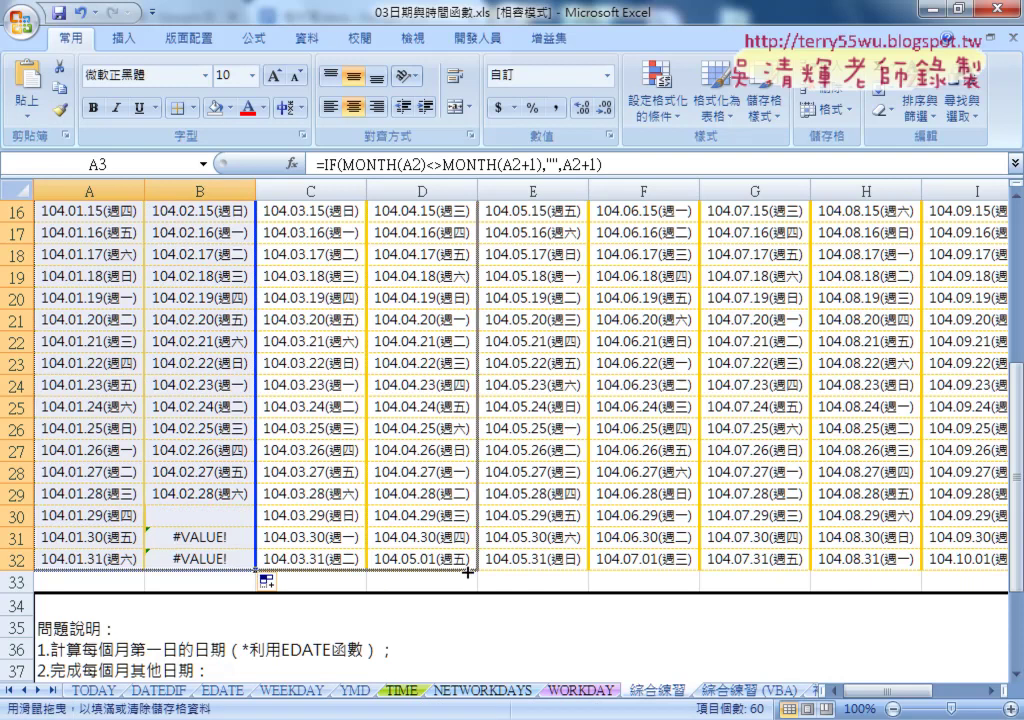
- Copy the January formulas in A3:A32 across the month columns through L
drag(468, 572, 452, 568)
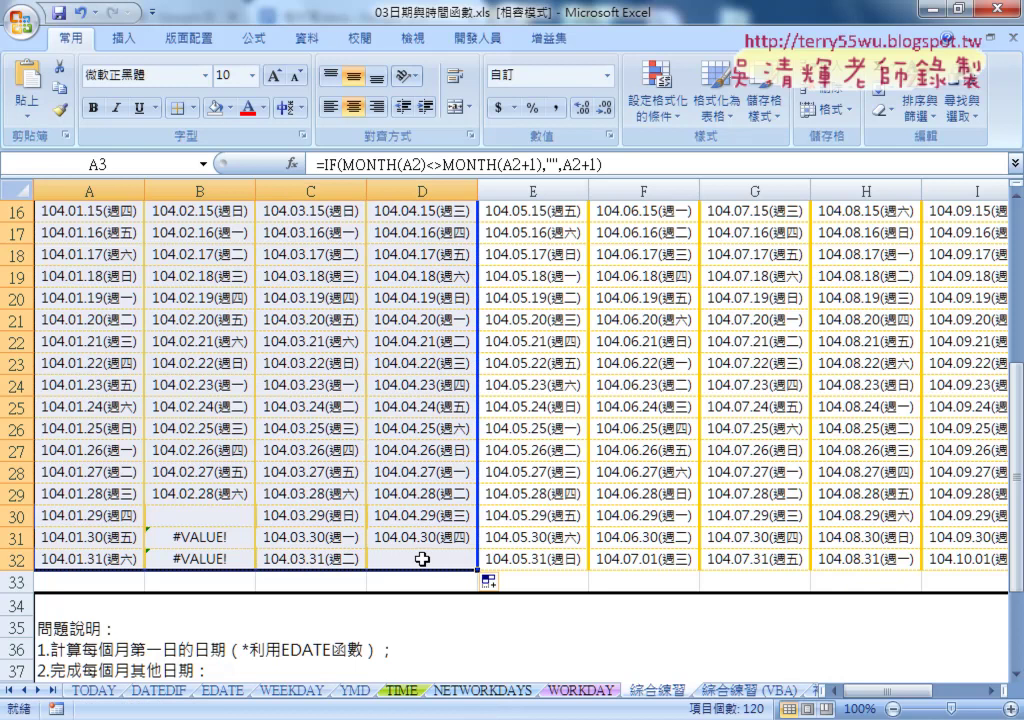
mouse_move(478, 571)
mouse_down()
mouse_move(1013, 557)
mouse_move(890, 540)
mouse_up()
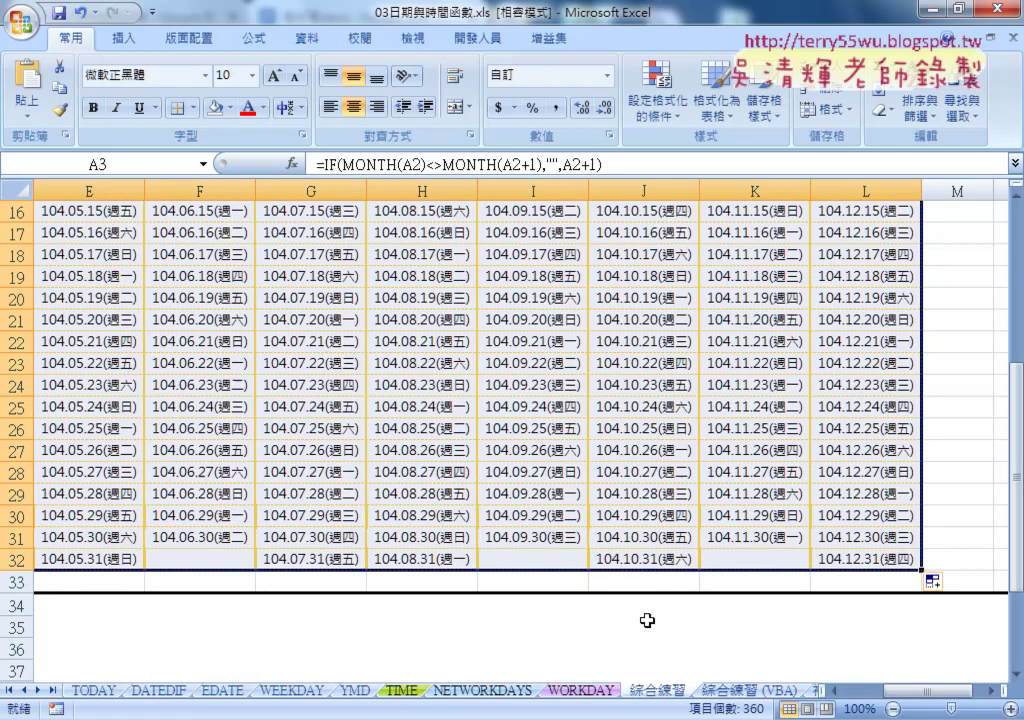
drag(903, 690, 860, 690)
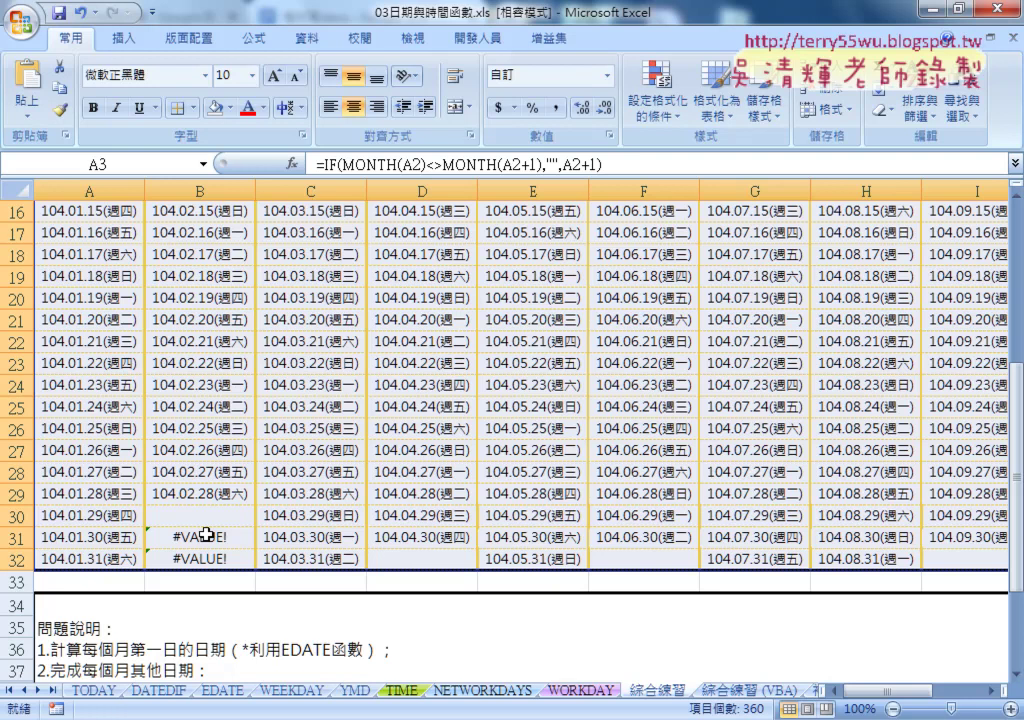
drag(205, 535, 210, 559)
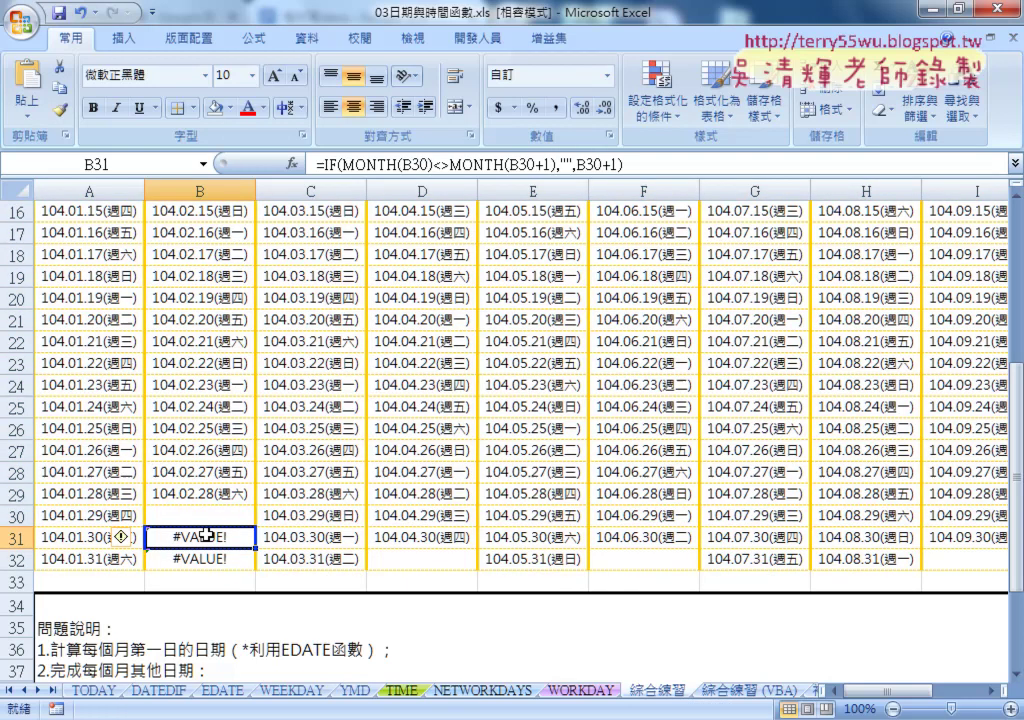
key(Delete)
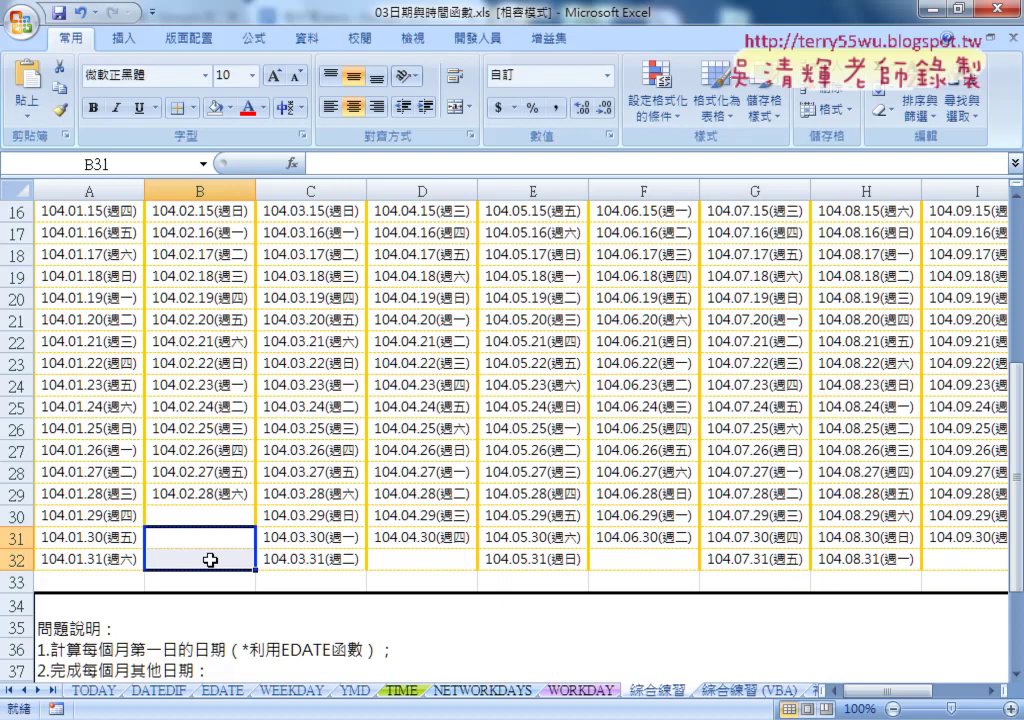
key(ctrl+z)
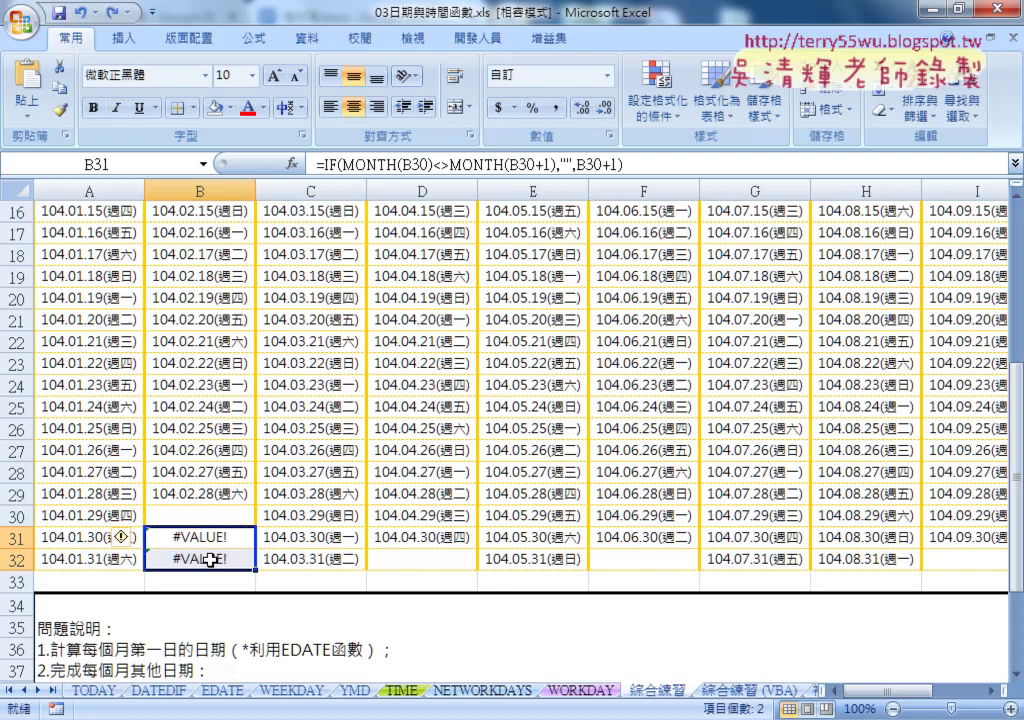
scroll(206, 555, up, 4)
- Cut the IF formula out of cell A3, leaving only the equals sign
scroll(206, 555, up, 1)
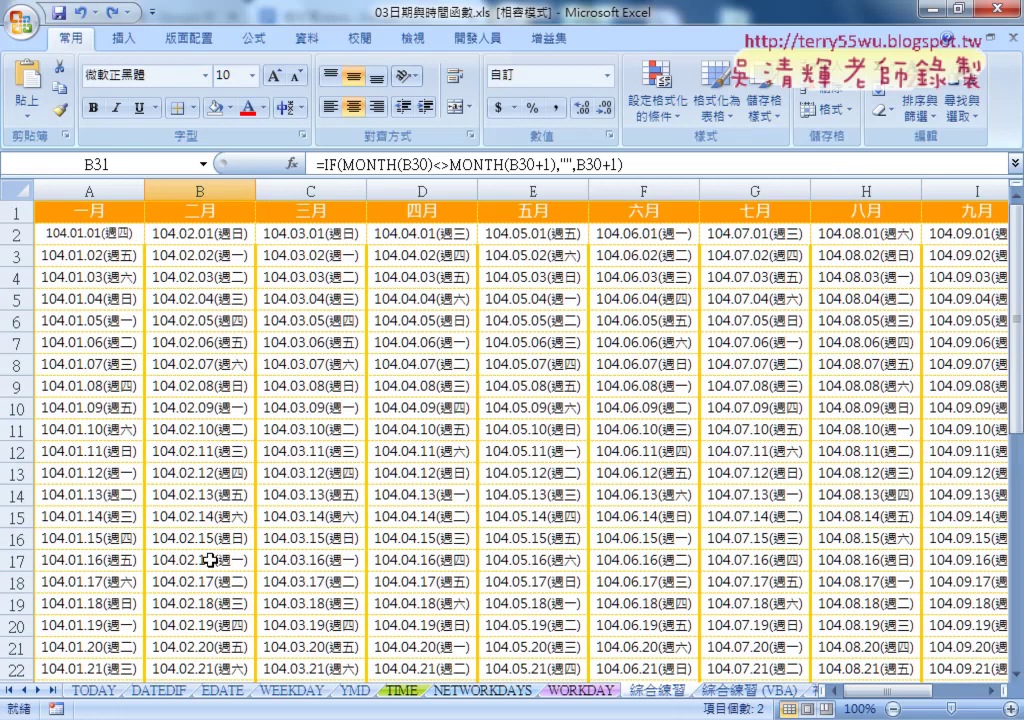
click(100, 258)
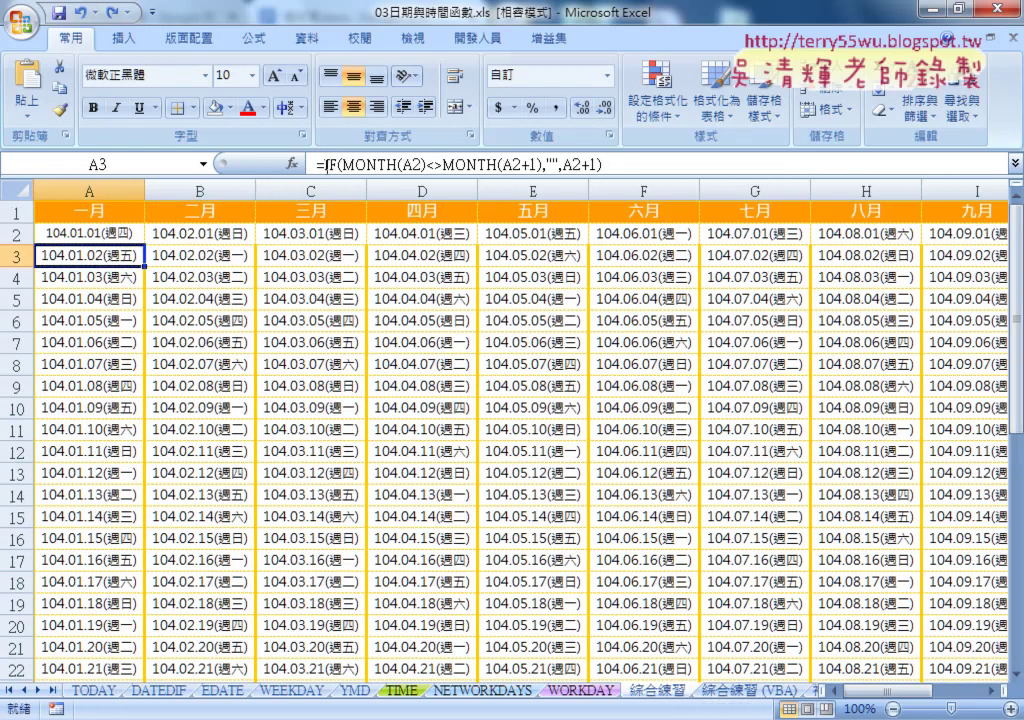
drag(318, 163, 555, 165)
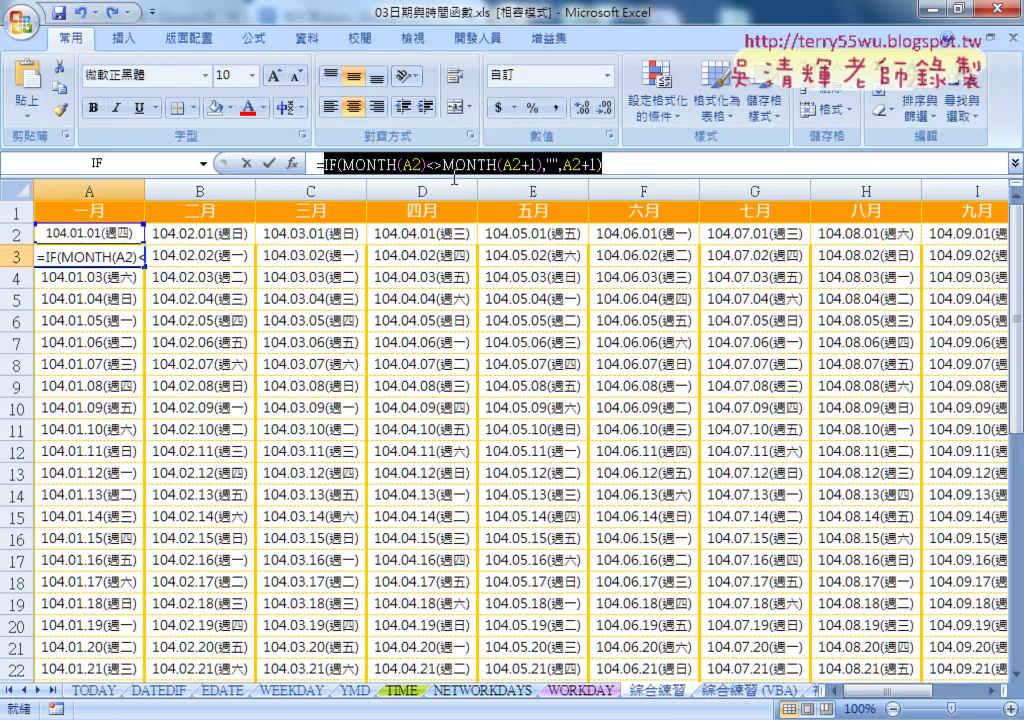
right_click(534, 168)
click(545, 181)
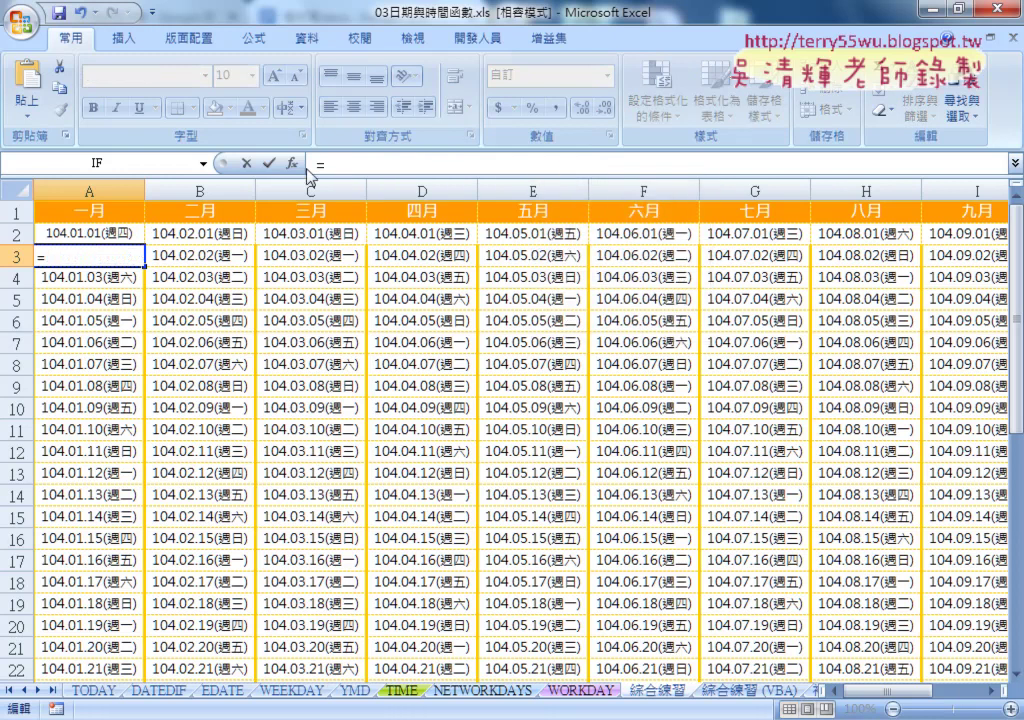
- Insert IFERROR with the pasted IF formula as Value and "" as Value_if_error
click(291, 163)
double_click(400, 463)
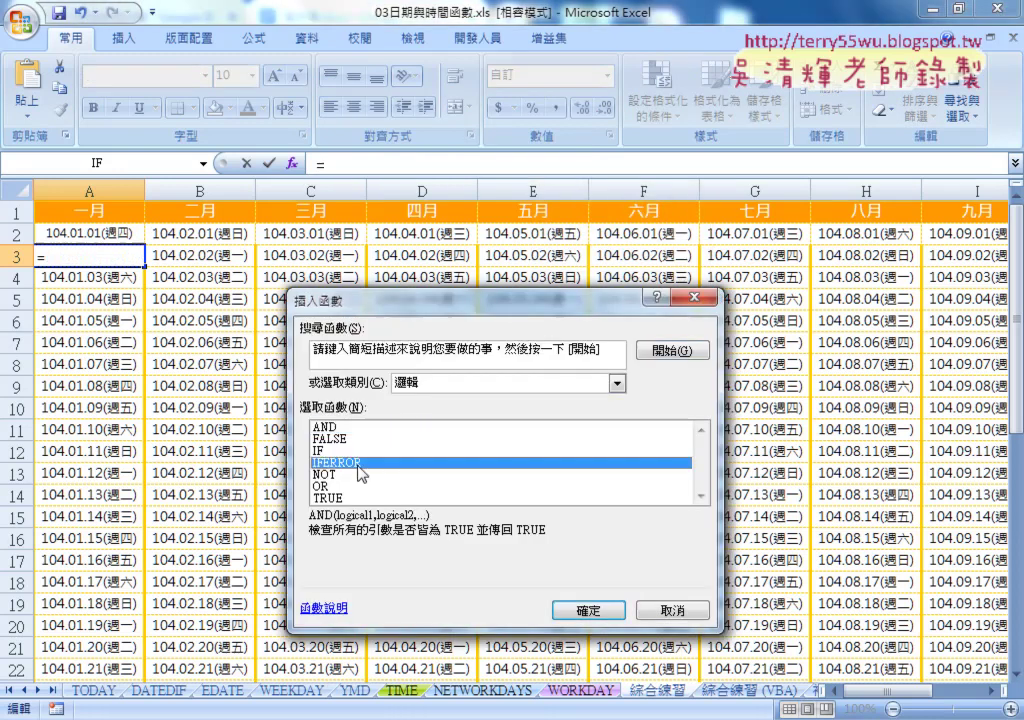
right_click(368, 398)
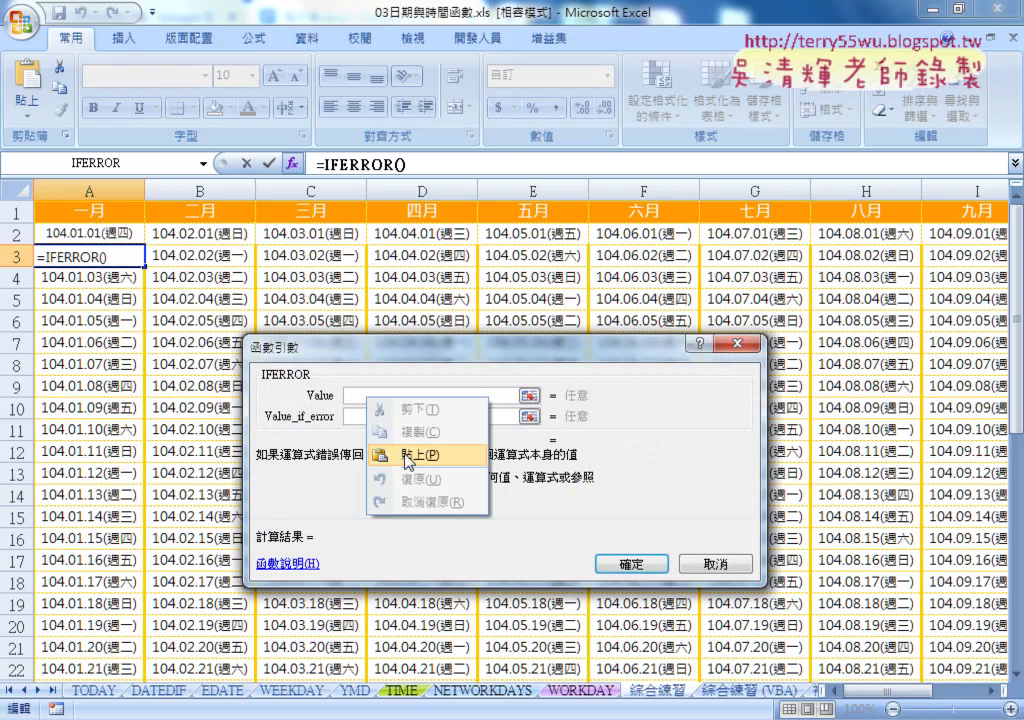
click(402, 455)
drag(472, 396, 300, 405)
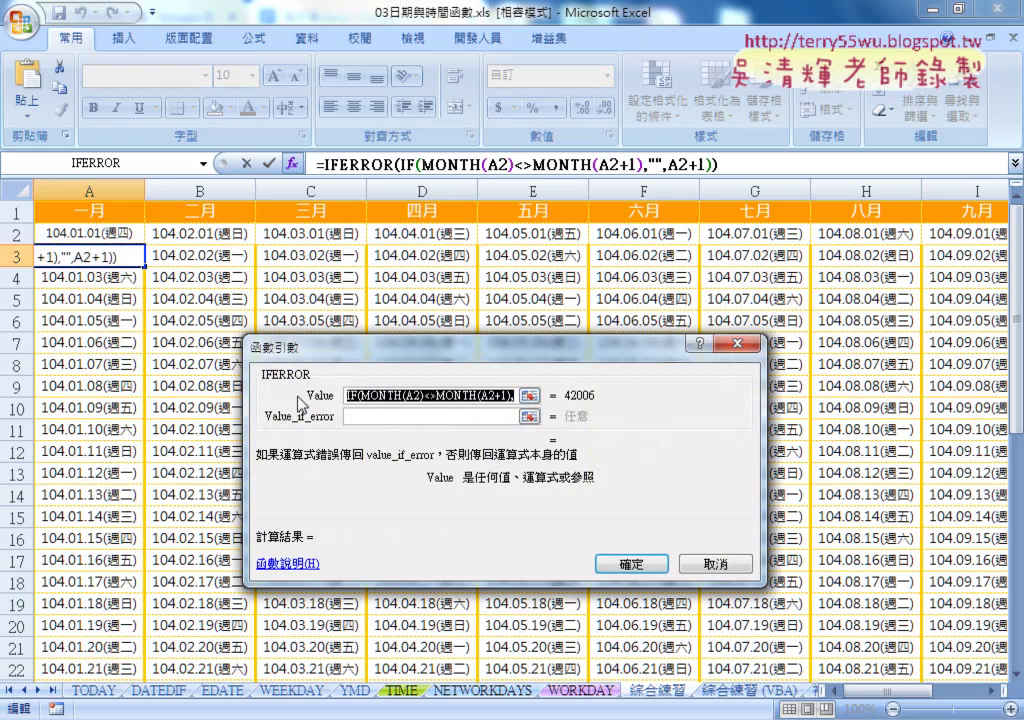
click(366, 417)
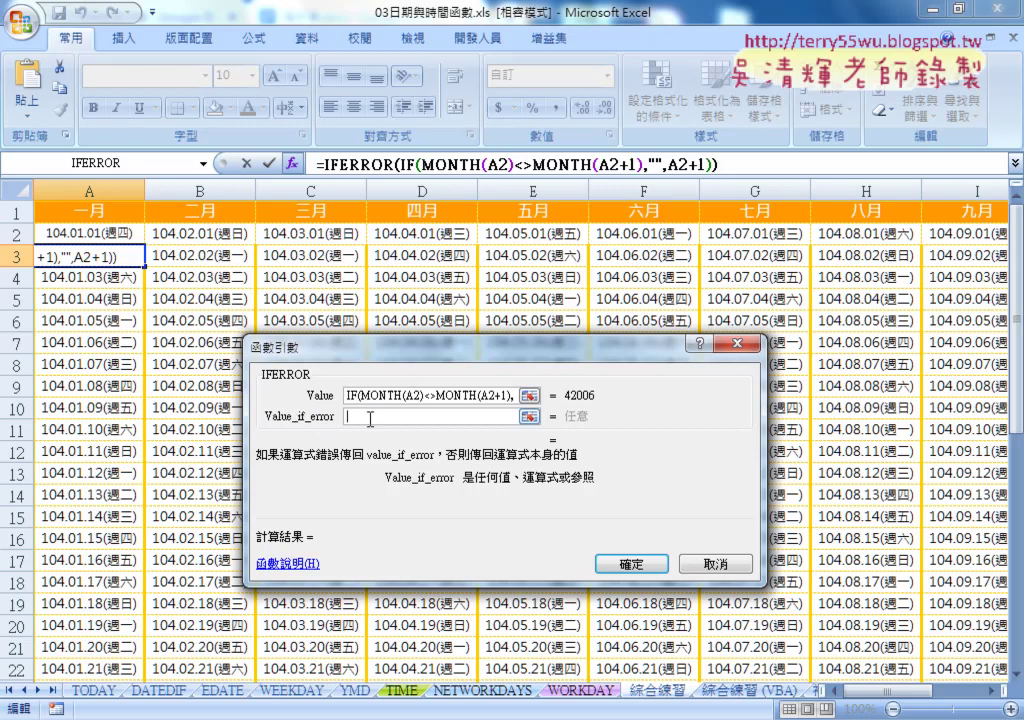
text("")
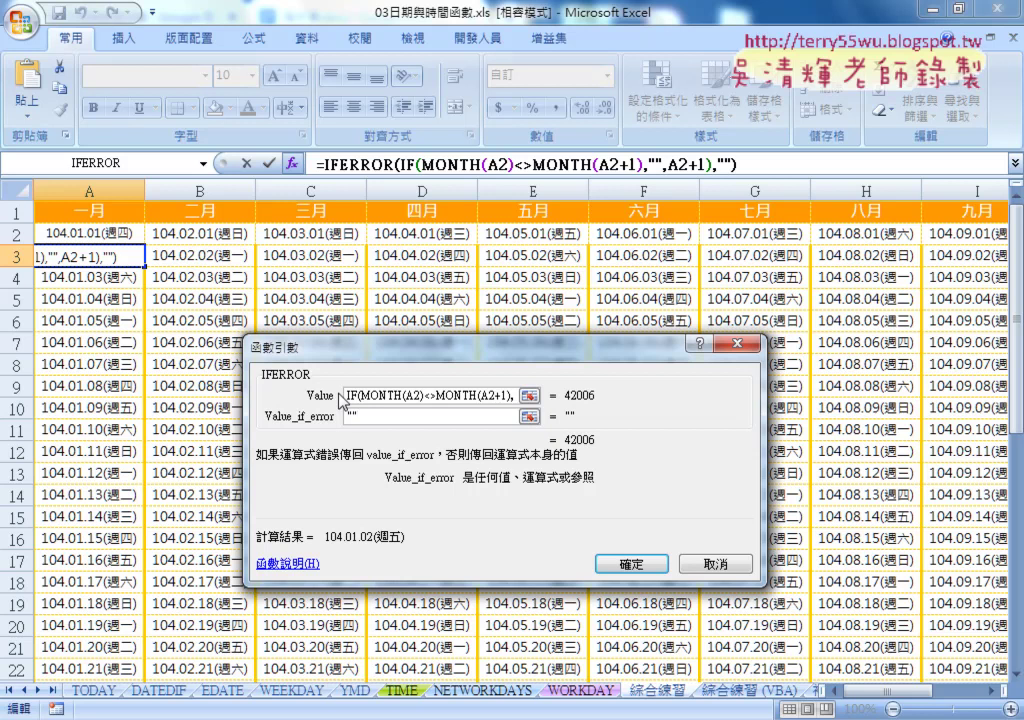
click(630, 564)
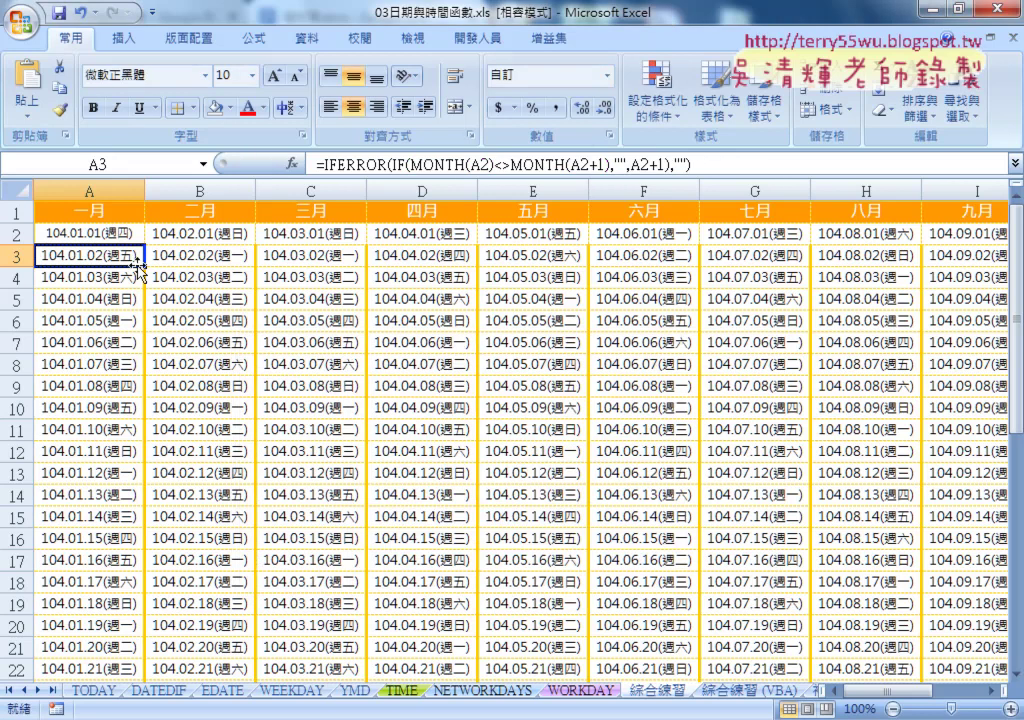
- Fill the IFERROR formula down to A32 and across all months, confirming B31:B32 are blank
drag(141, 266, 127, 648)
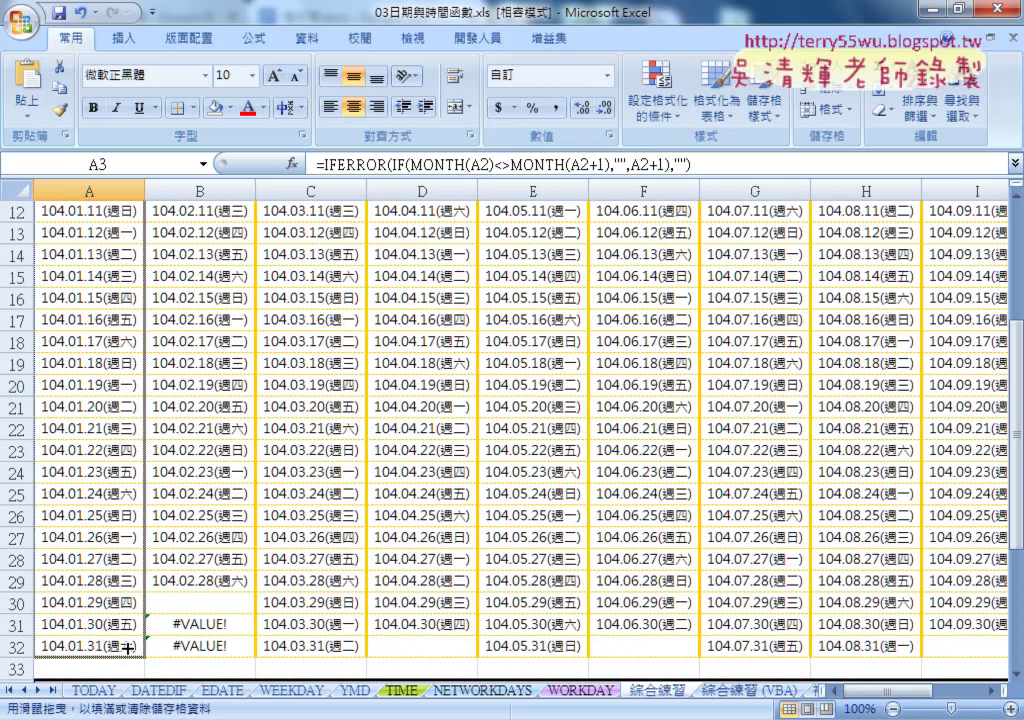
mouse_move(145, 657)
mouse_down()
mouse_move(1010, 652)
mouse_move(935, 663)
mouse_move(880, 690)
mouse_up()
click(205, 645)
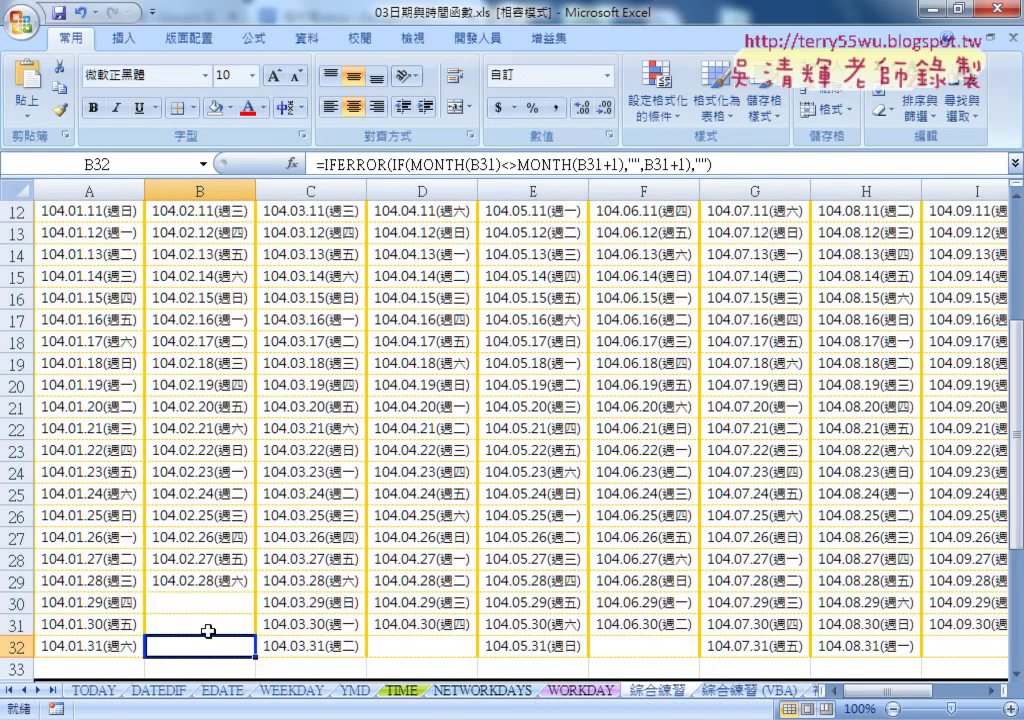
click(207, 631)
scroll(150, 450, up, 3)
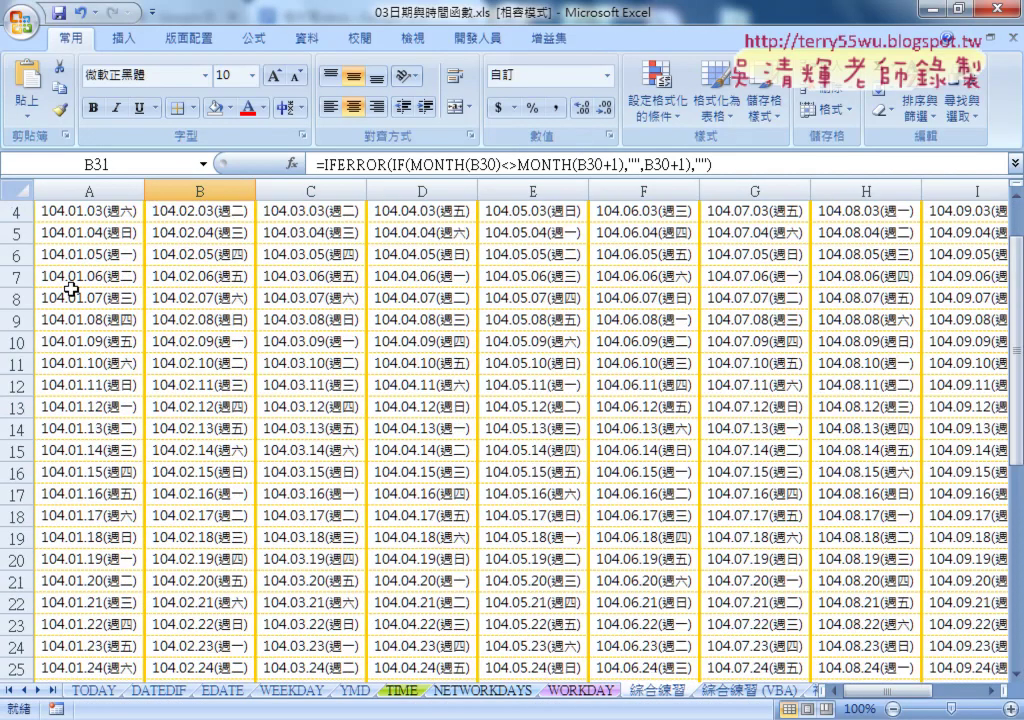
scroll(70, 290, up, 1)
click(80, 255)
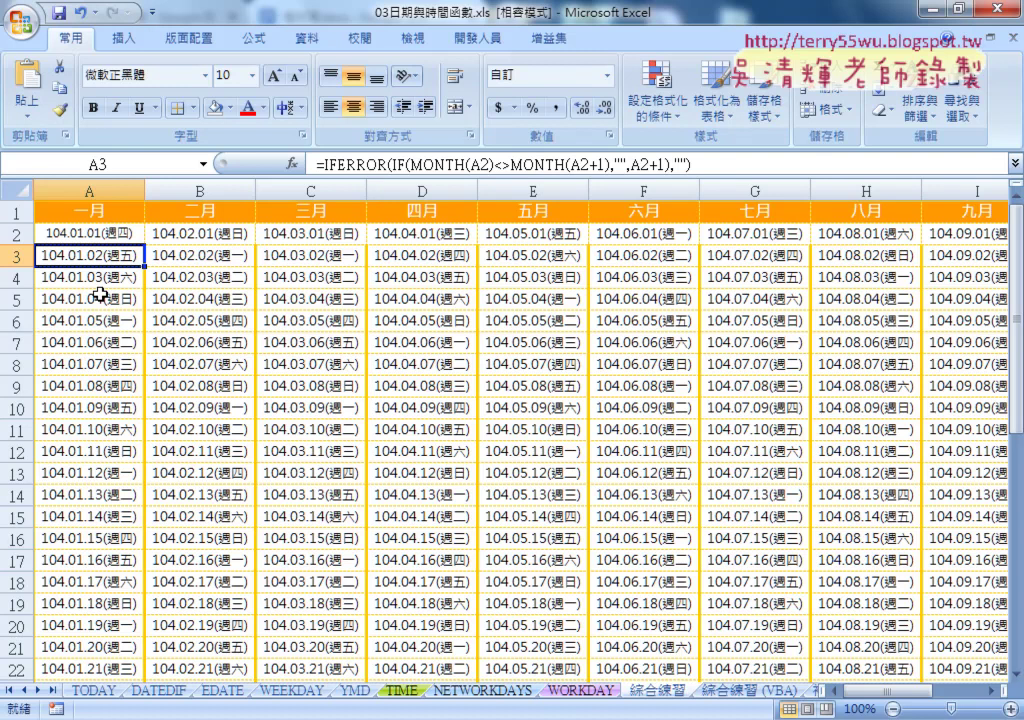
- Change A2's start date from 2015/1/1 to 2016/1/1, then go to the 綜合練習 (VBA) sheet
key(Up)
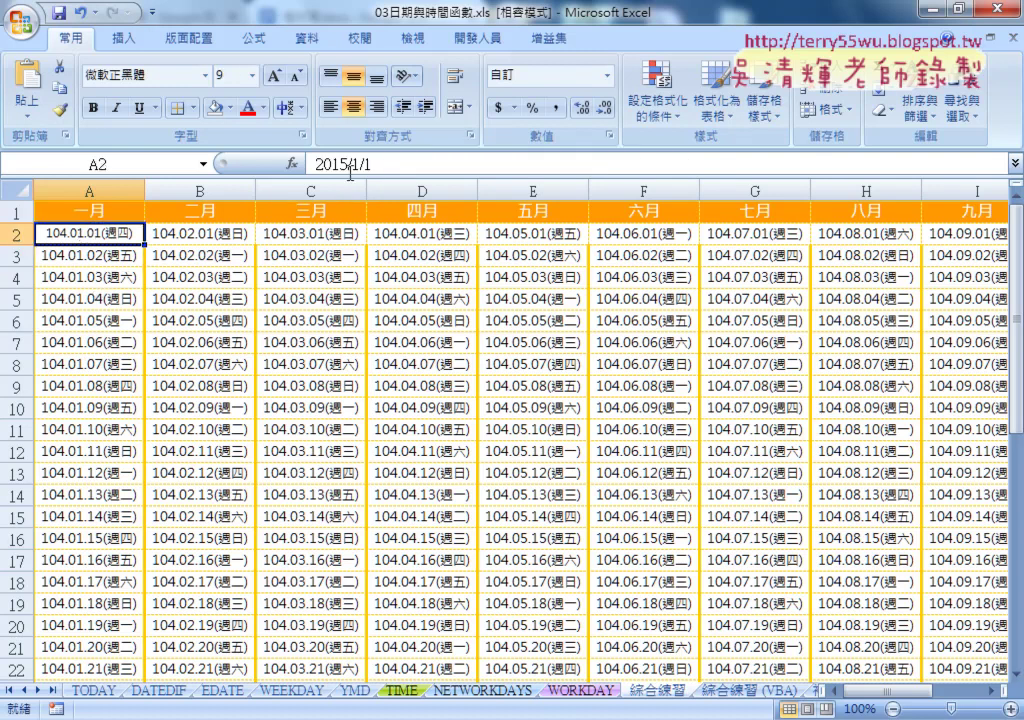
click(350, 172)
key(BackSpace)
text(6)
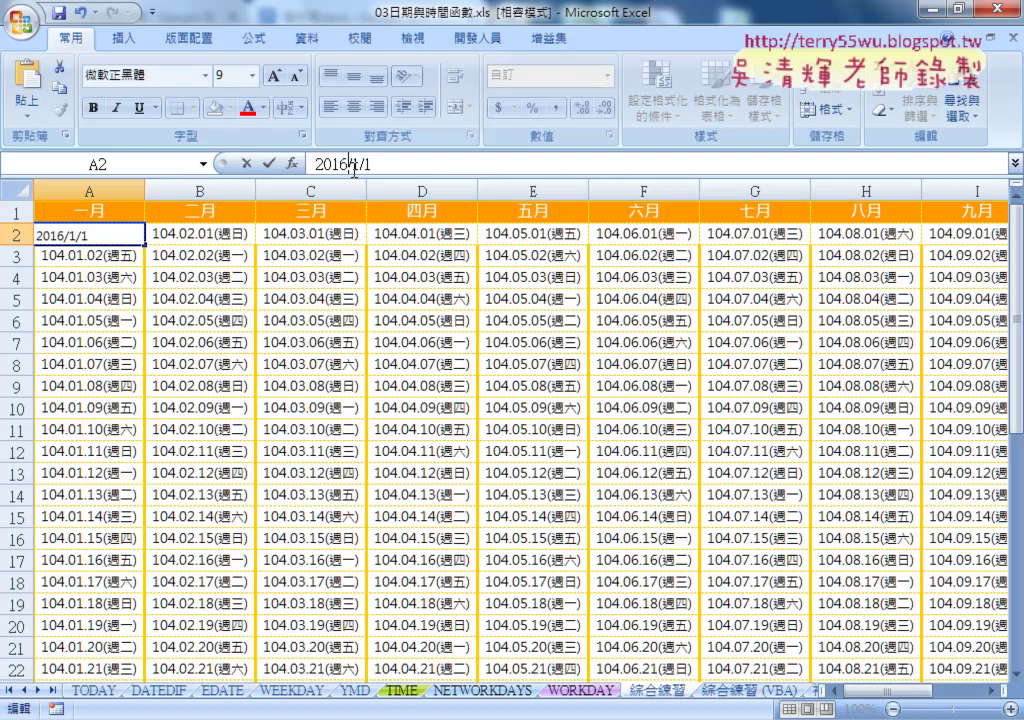
key(Return)
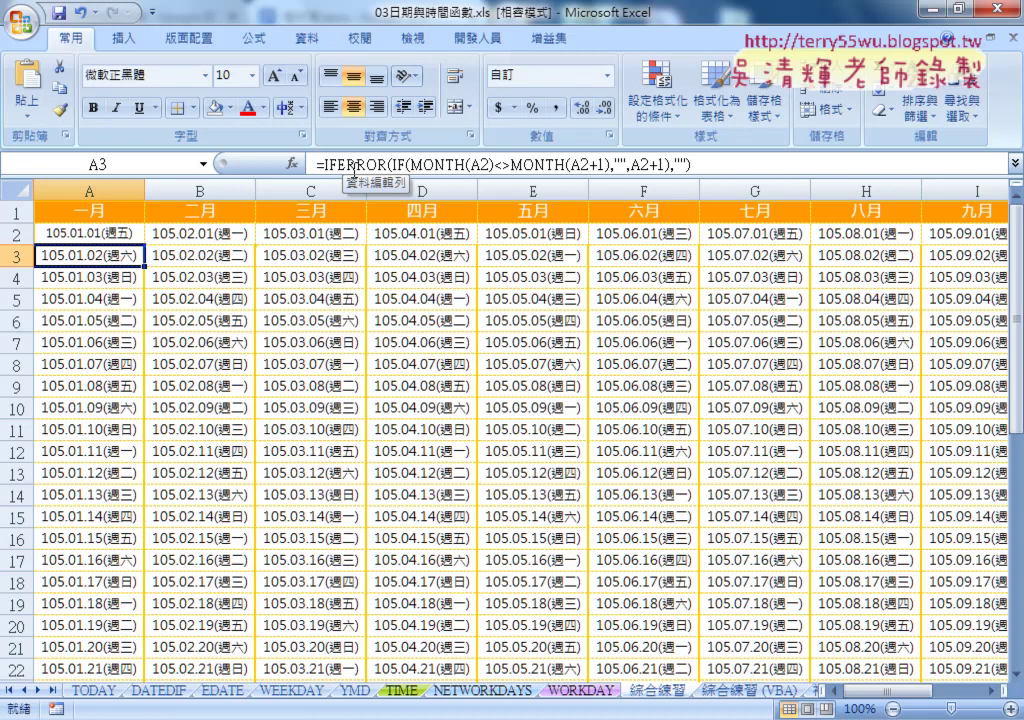
click(738, 691)
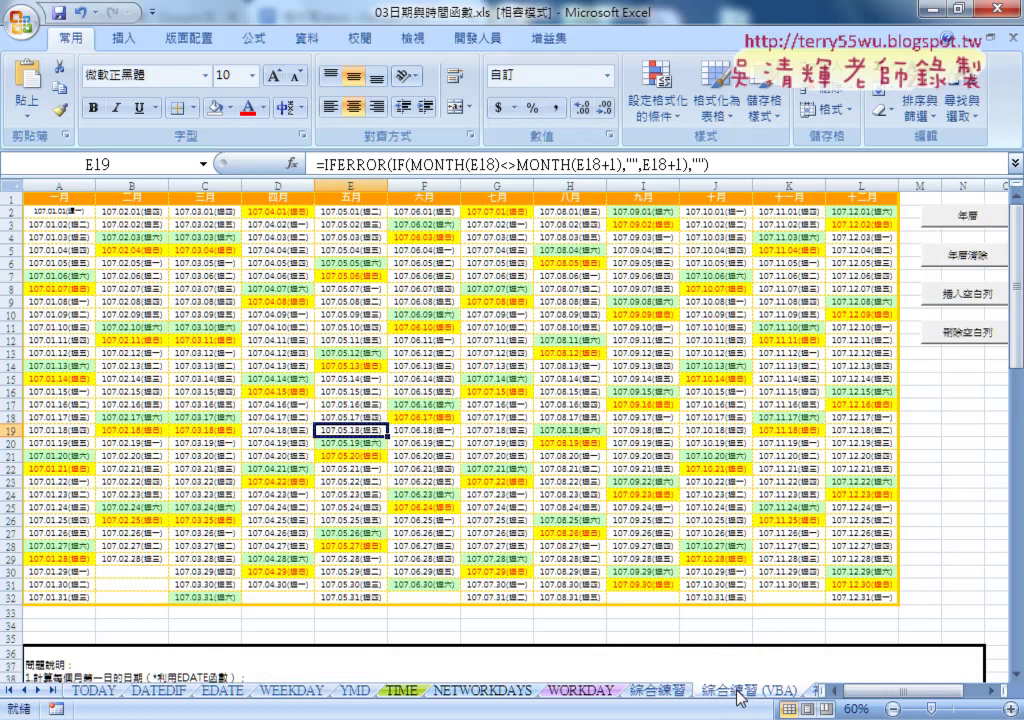
- Clear the current calendar with 年曆清除 and generate a new one for year 2020 via 年曆
click(958, 258)
click(955, 220)
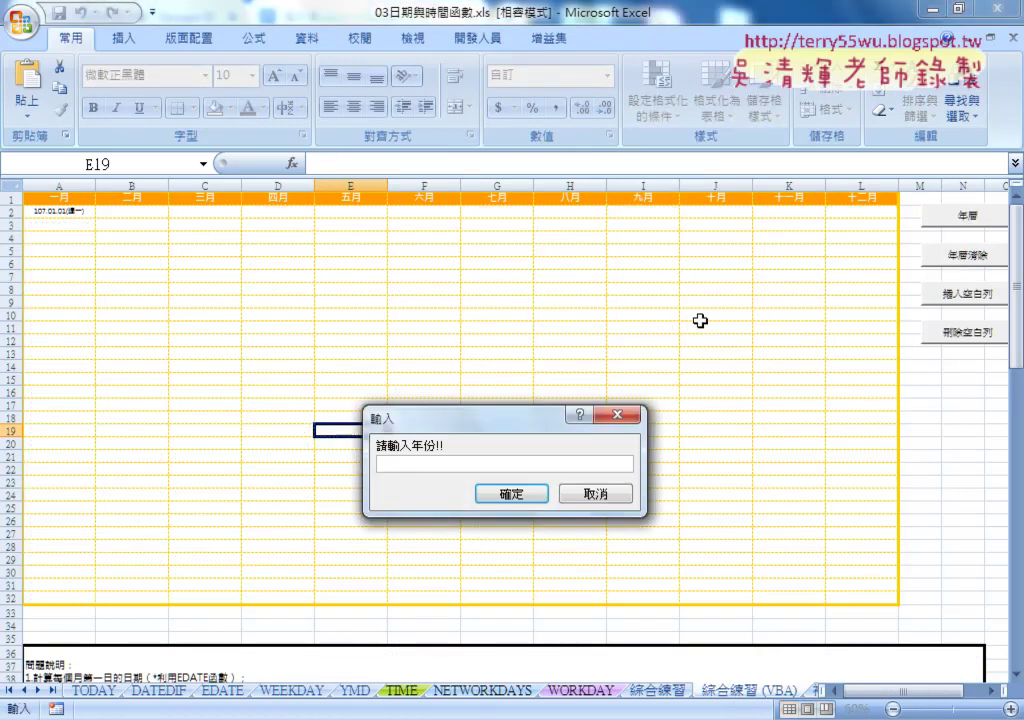
text(202)
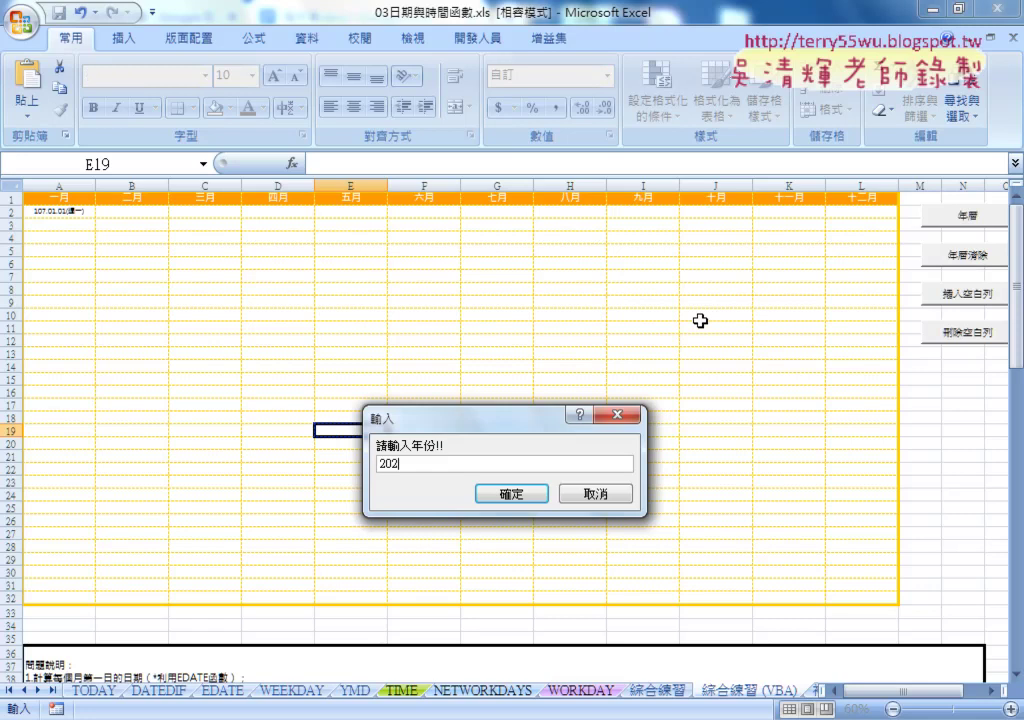
text(0)
key(Return)
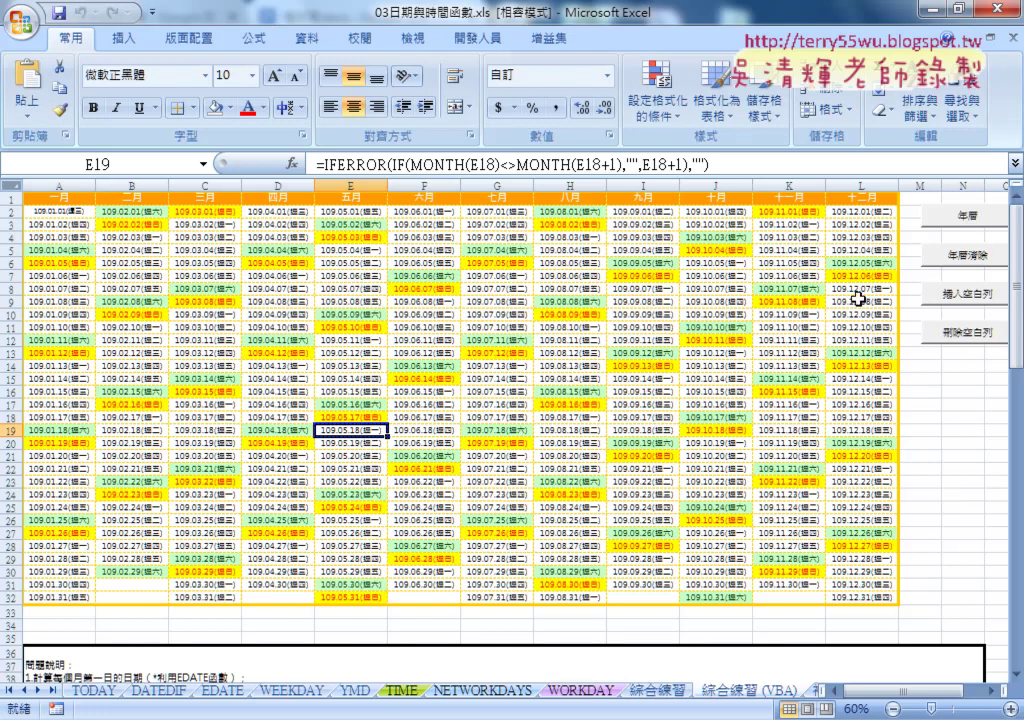
- Apply 插入空白列, undo it with 刪除空白列, reapply 插入空白列, and return to 綜合練習
click(968, 295)
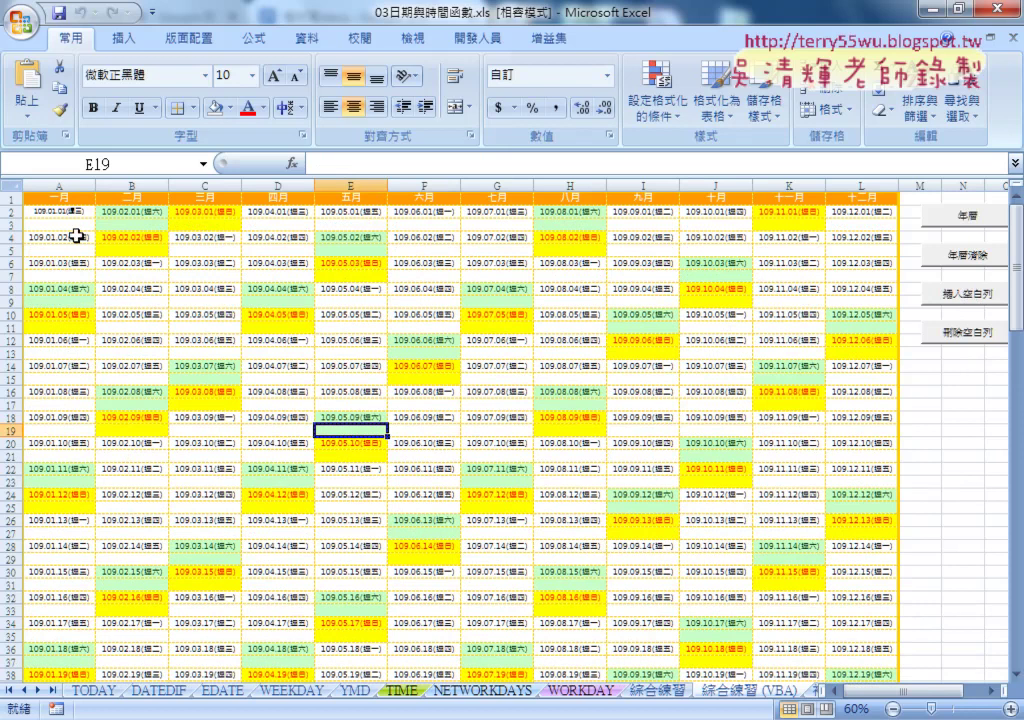
click(960, 340)
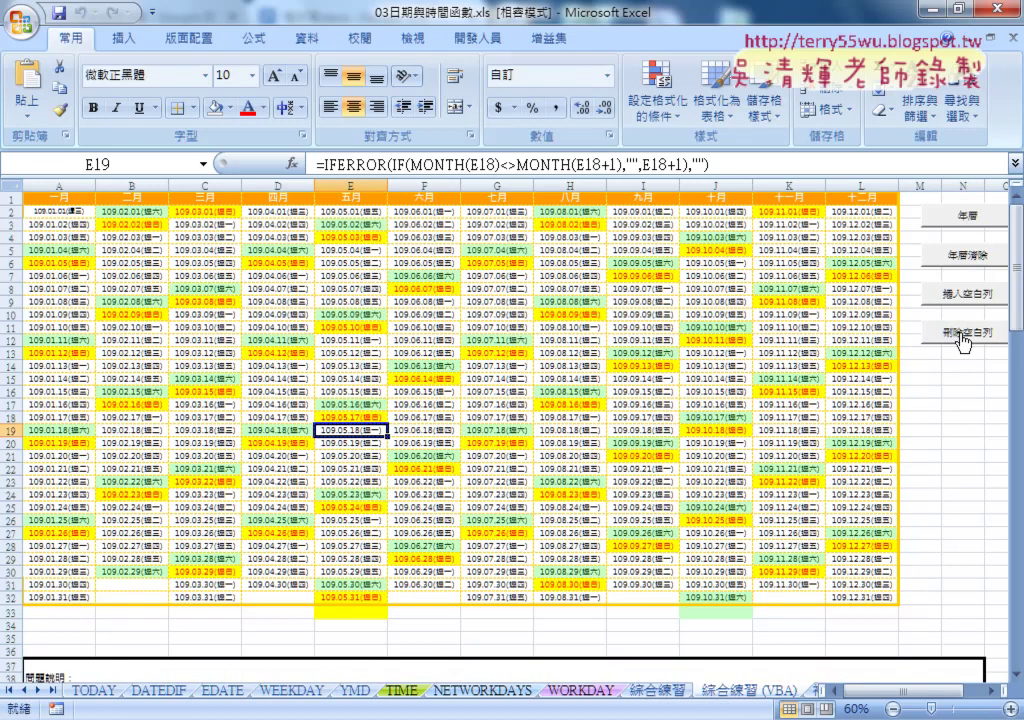
click(958, 294)
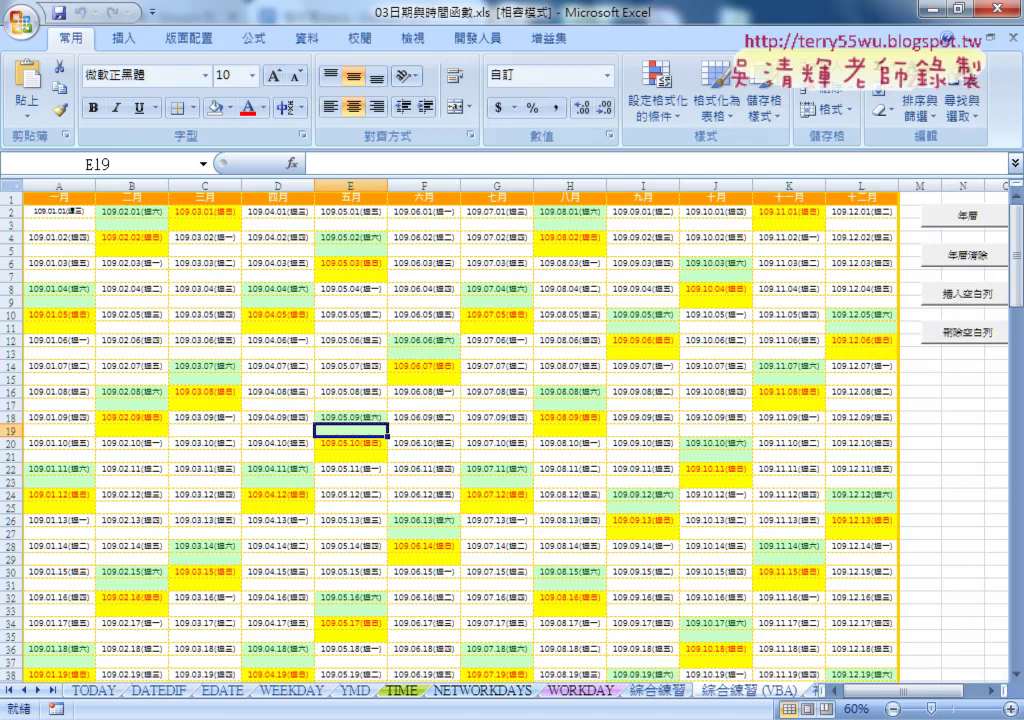
click(656, 691)
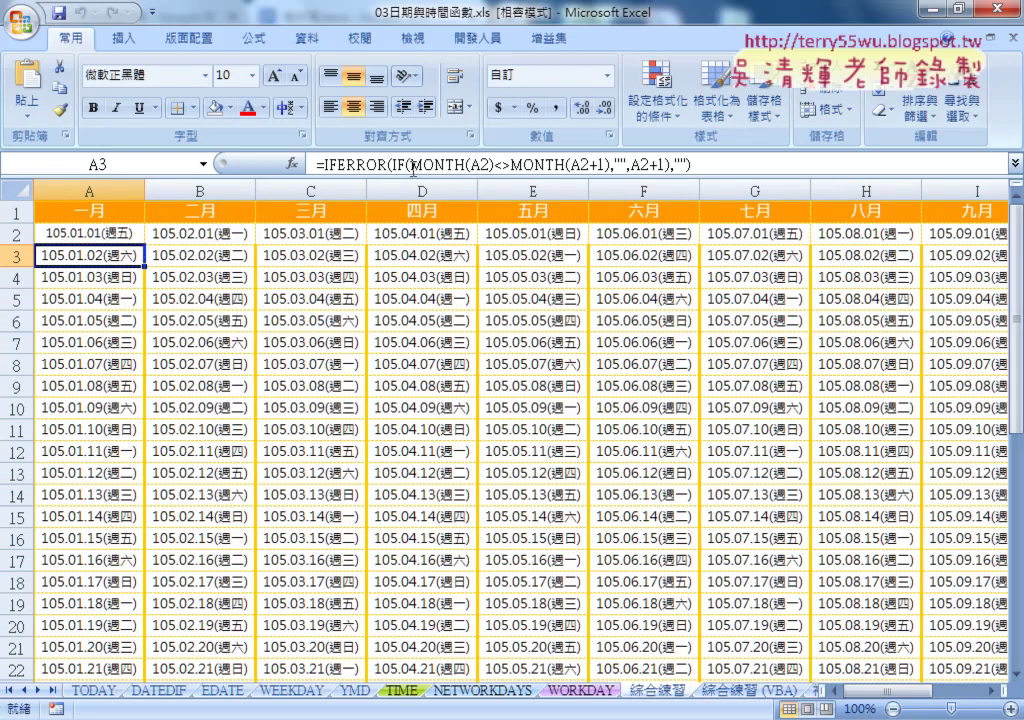
key(F2)
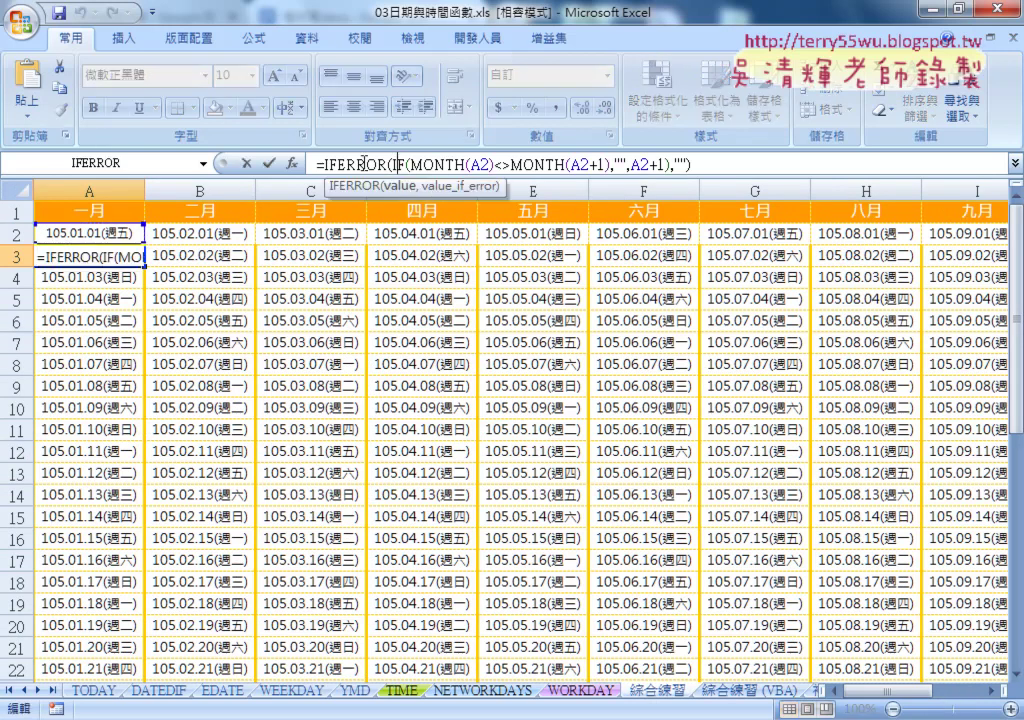
click(360, 167)
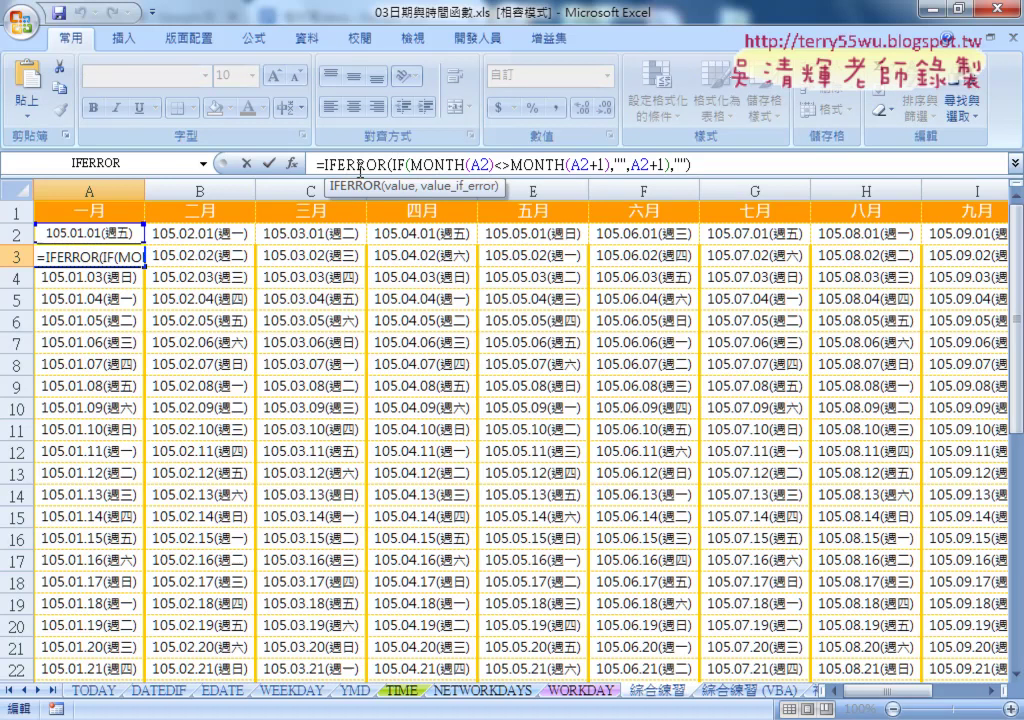